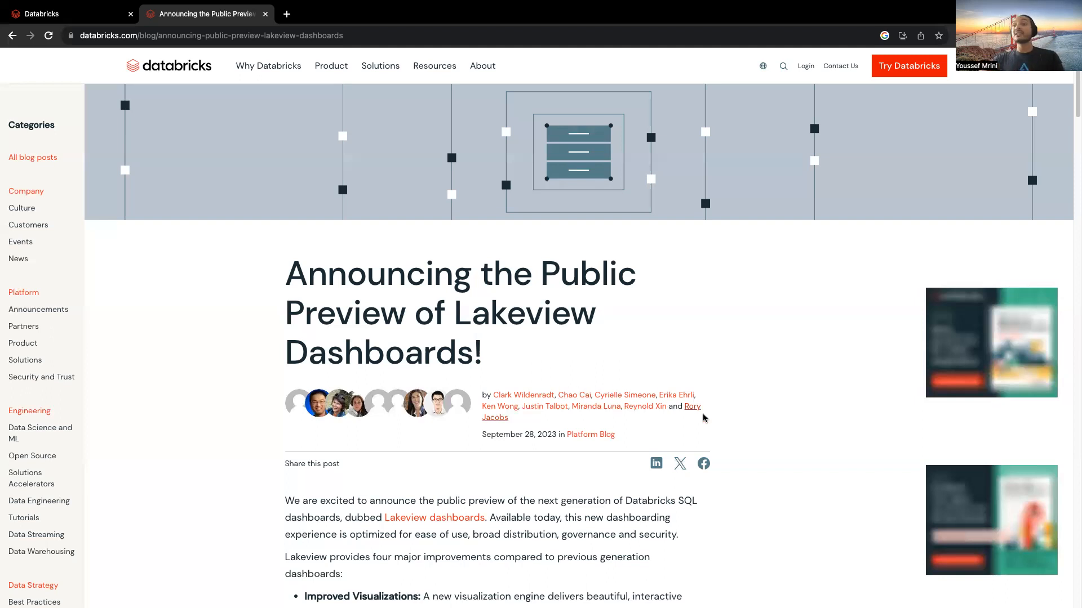
# Step: Read the Lakeview dashboards announcement, covering its four major improvements and the sample dashboard preview
pyautogui.scroll(-1, 707, 419)
pyautogui.scroll(-4, 707, 421)
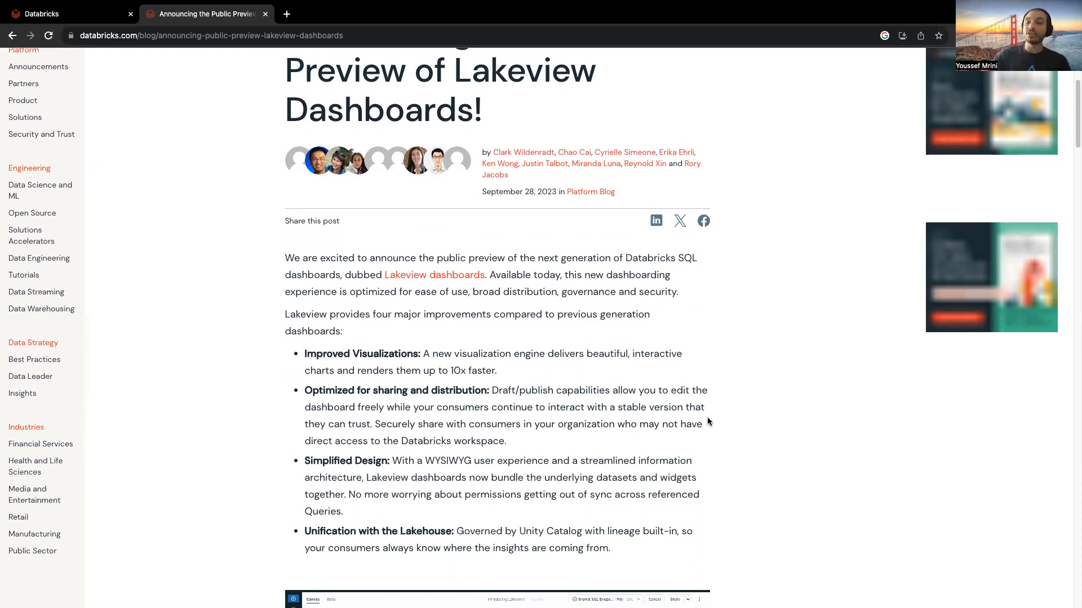
pyautogui.scroll(-3, 761, 493)
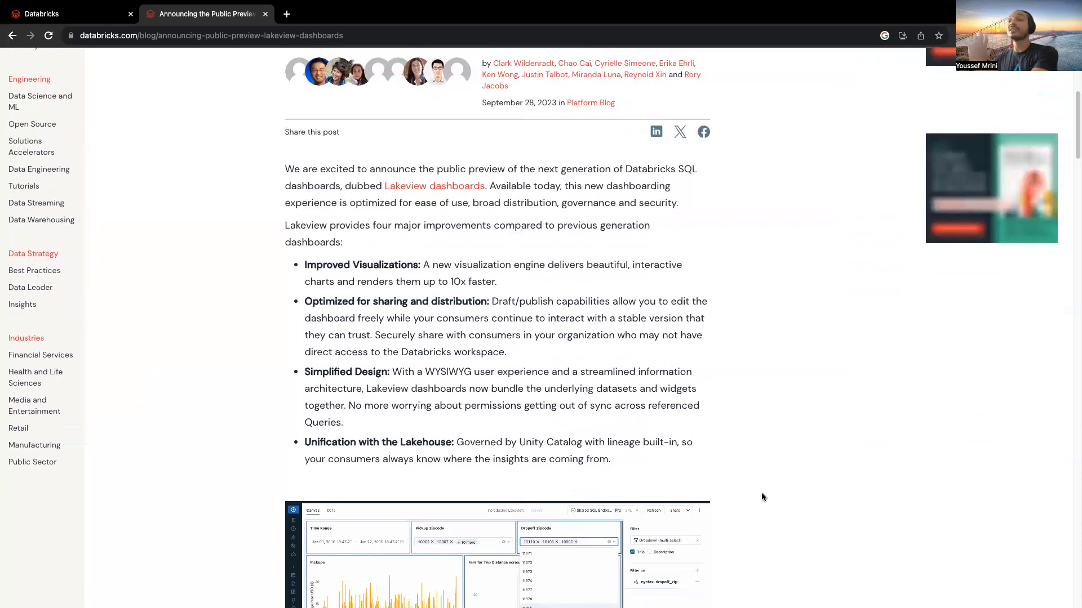
pyautogui.scroll(-5, 529, 477)
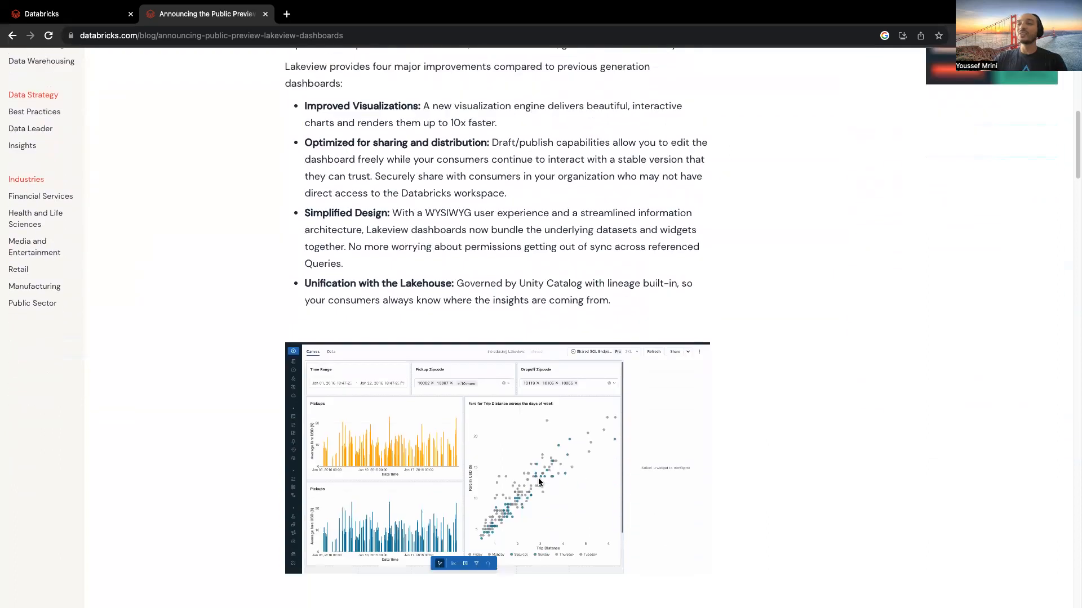
pyautogui.scroll(-5, 512, 498)
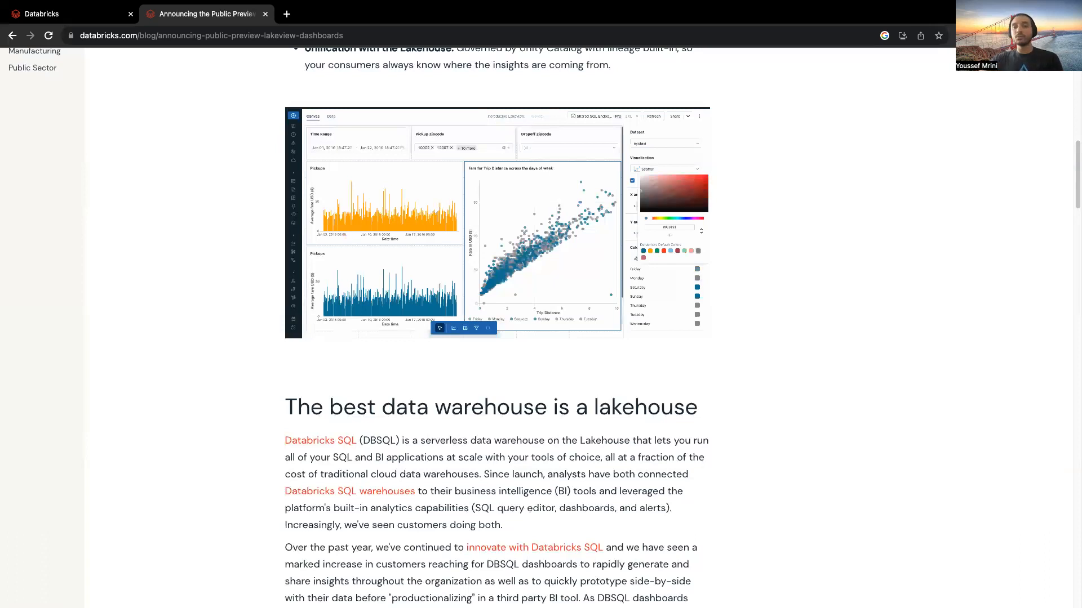
# Step: Switch to the Databricks workspace and create a SQL warehouse named Lakeview, keeping the default X-Large size and Serverless type
pyautogui.click(64, 15)
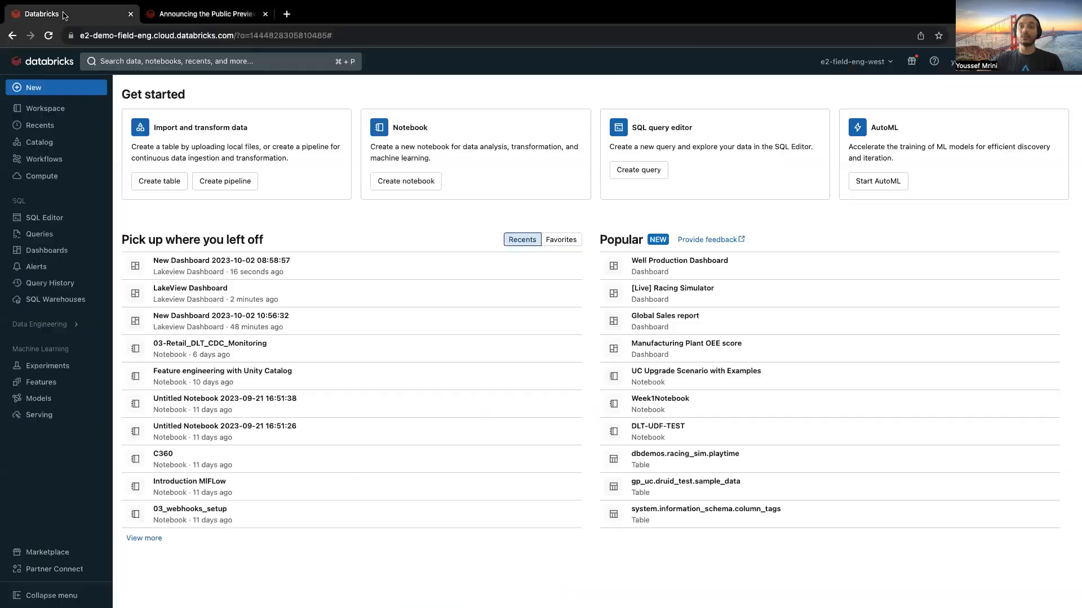
pyautogui.click(71, 299)
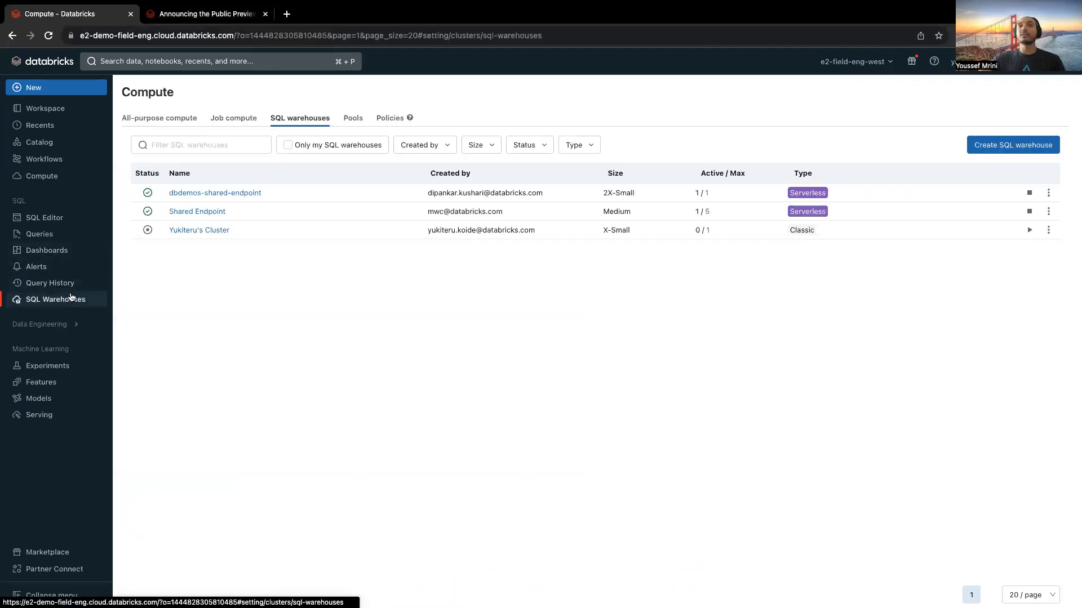
pyautogui.click(1014, 146)
pyautogui.click(440, 203)
pyautogui.write('Lakeview')
pyautogui.click(755, 477)
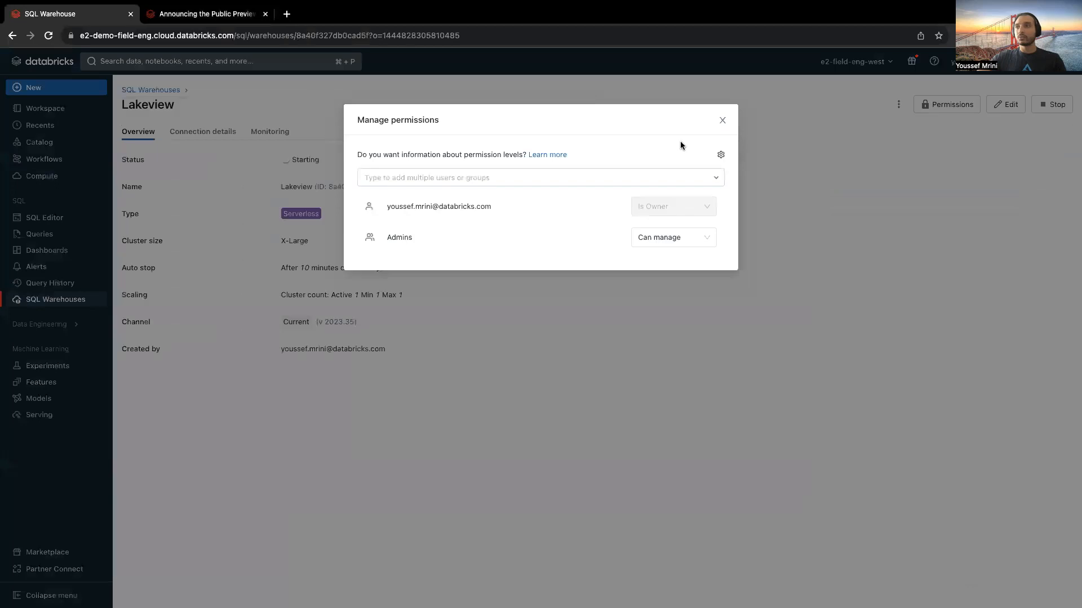
pyautogui.click(723, 120)
# Step: Create a new Lakeview dashboard from the workspace's list of Lakeview dashboards
pyautogui.click(47, 250)
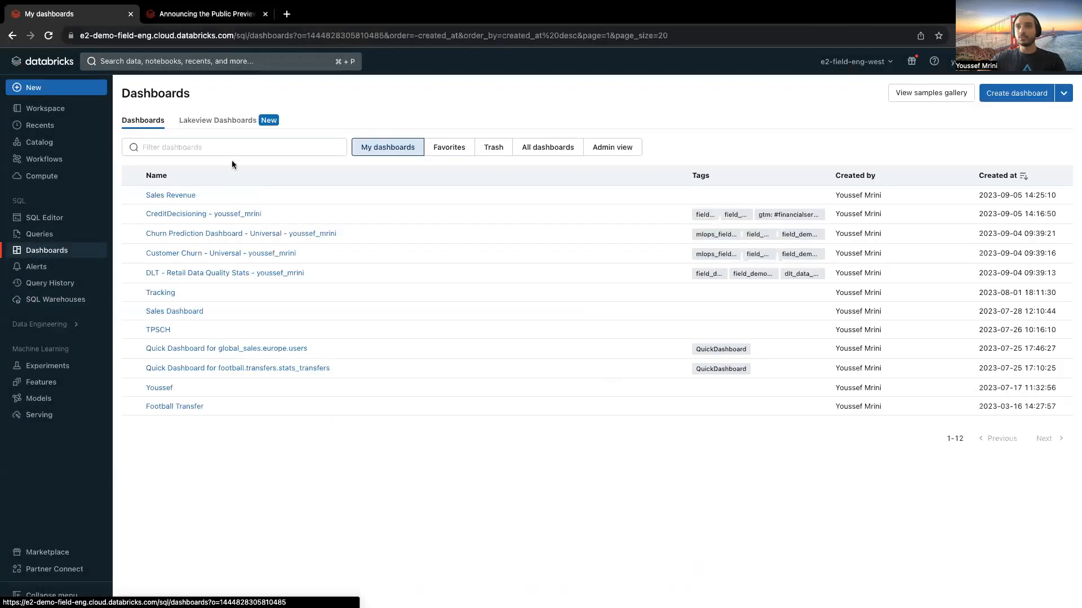
pyautogui.click(220, 120)
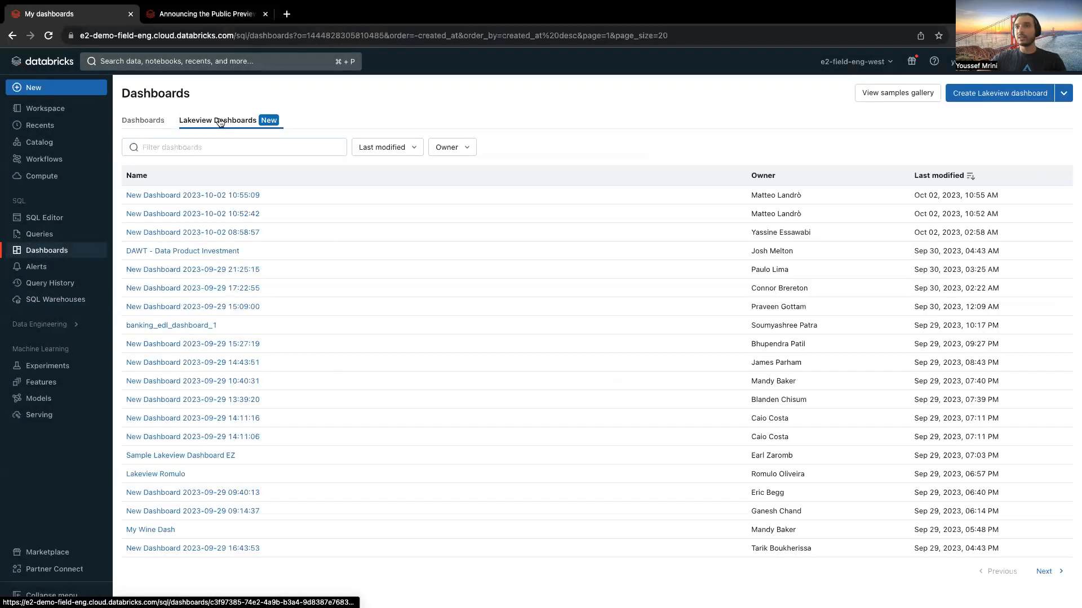
pyautogui.click(987, 91)
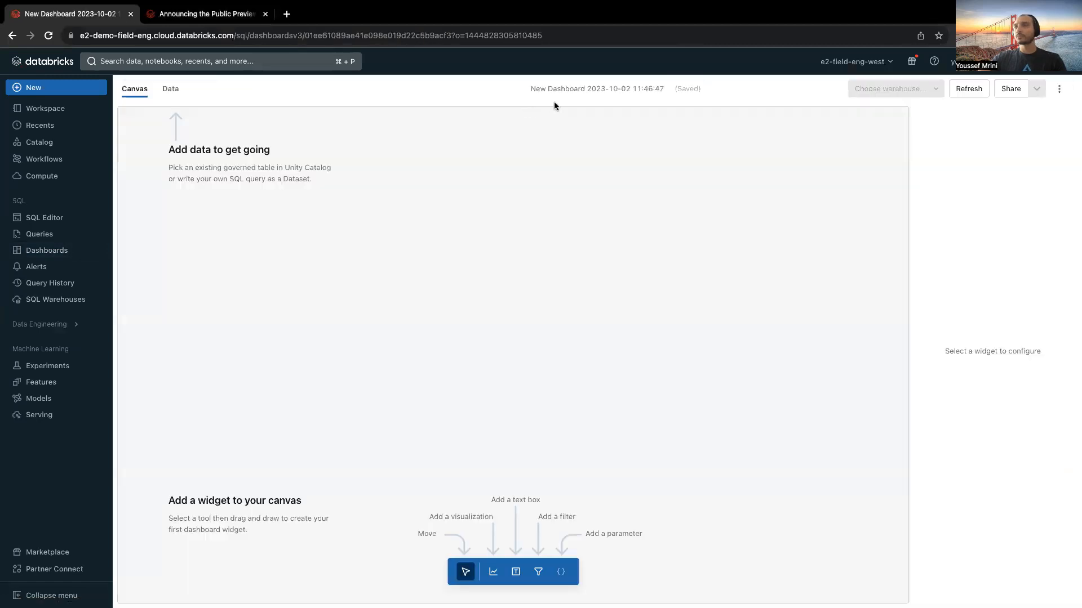
# Step: Rename the new dashboard as "Getting Started with lakeview"
pyautogui.click(577, 87)
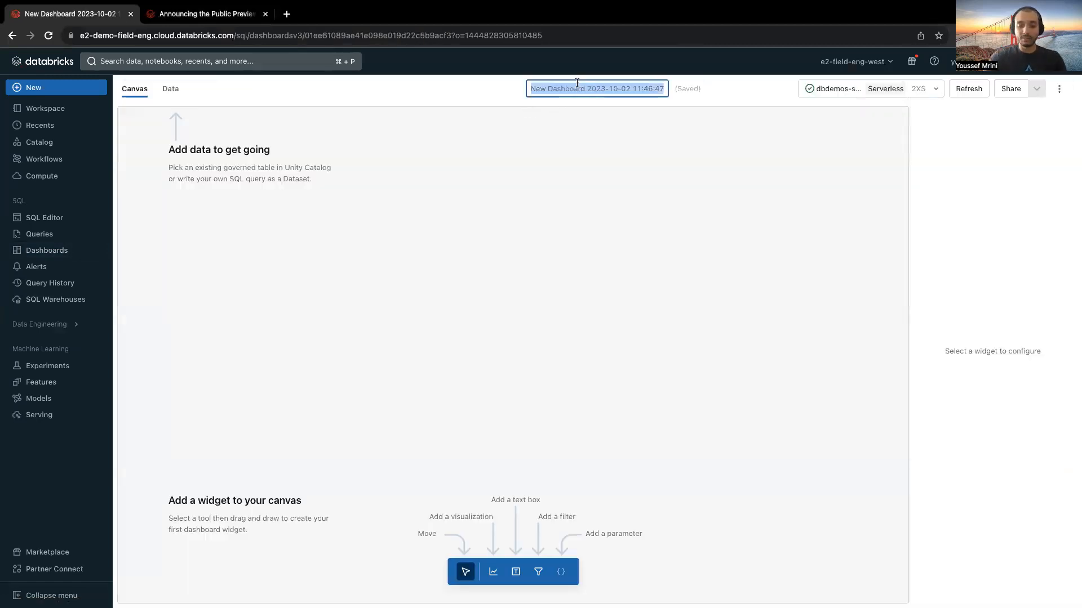
pyautogui.write('Gett')
pyautogui.write('ing Strat')
pyautogui.press('BackSpace')
pyautogui.press('BackSpace')
pyautogui.press('BackSpace')
pyautogui.write('arted with lakeview')
pyautogui.press('Return')
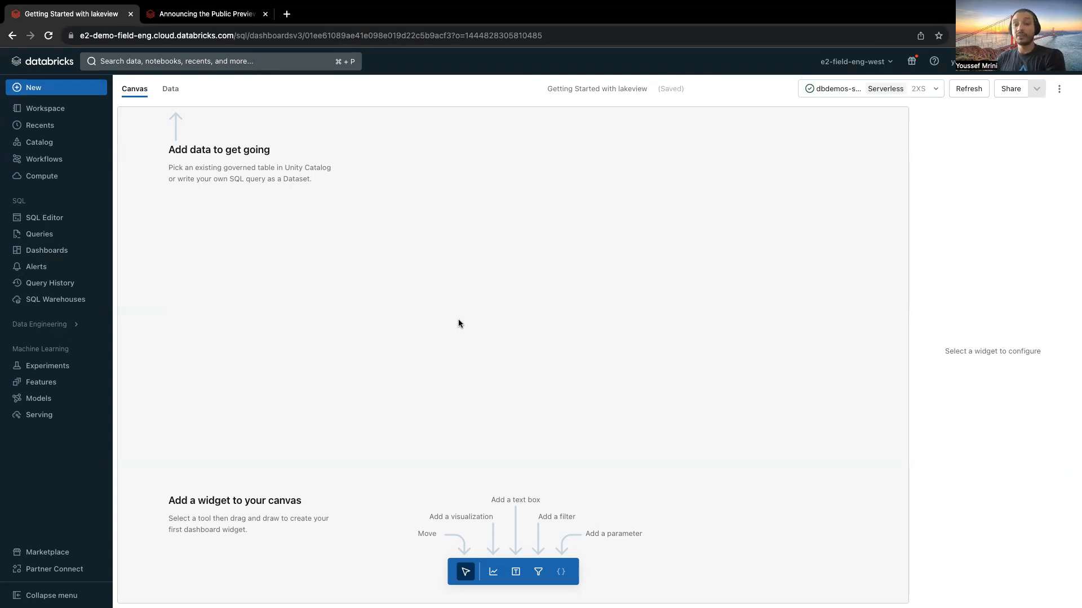
# Step: Open the dashboard's data view and set its compute to the Lakeview serverless warehouse
pyautogui.click(170, 89)
pyautogui.click(838, 89)
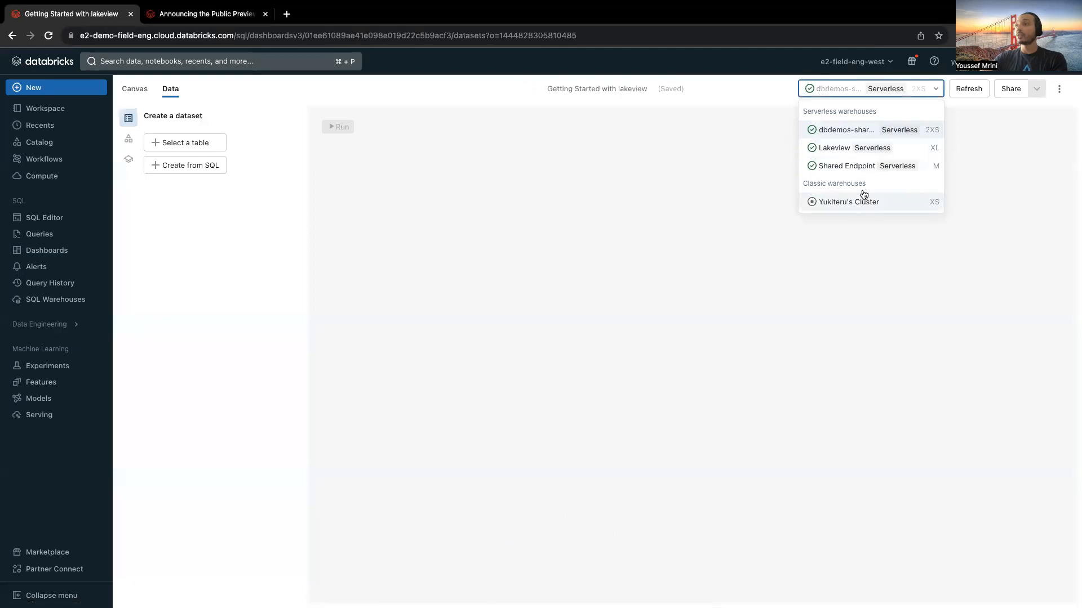
pyautogui.click(851, 147)
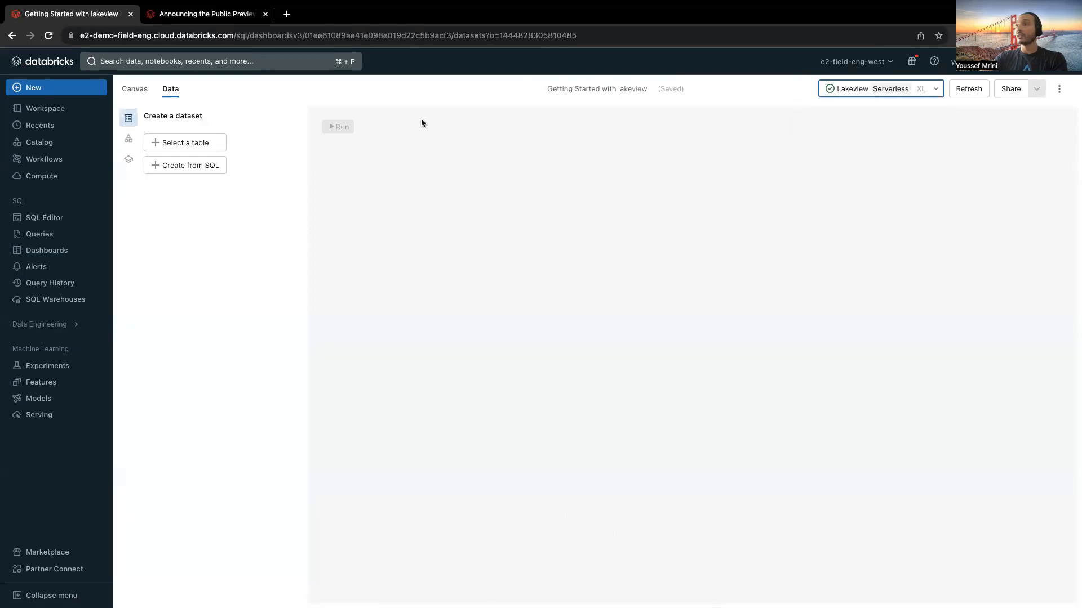
# Step: Add the usage table as a dataset, searching for "system" and filtering to the system catalog and billing schema
pyautogui.click(183, 147)
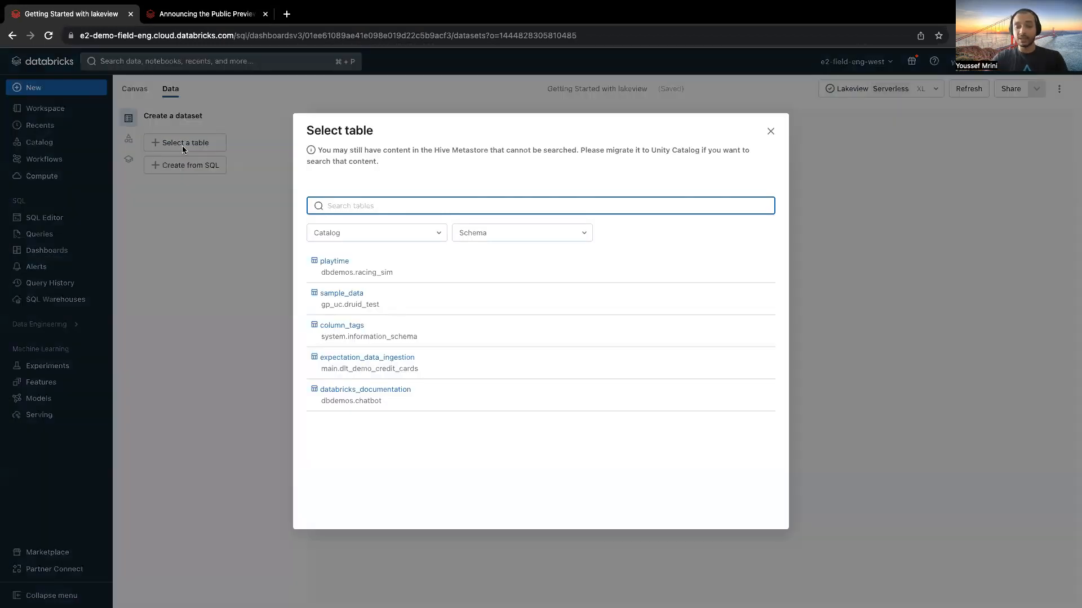
pyautogui.write('system')
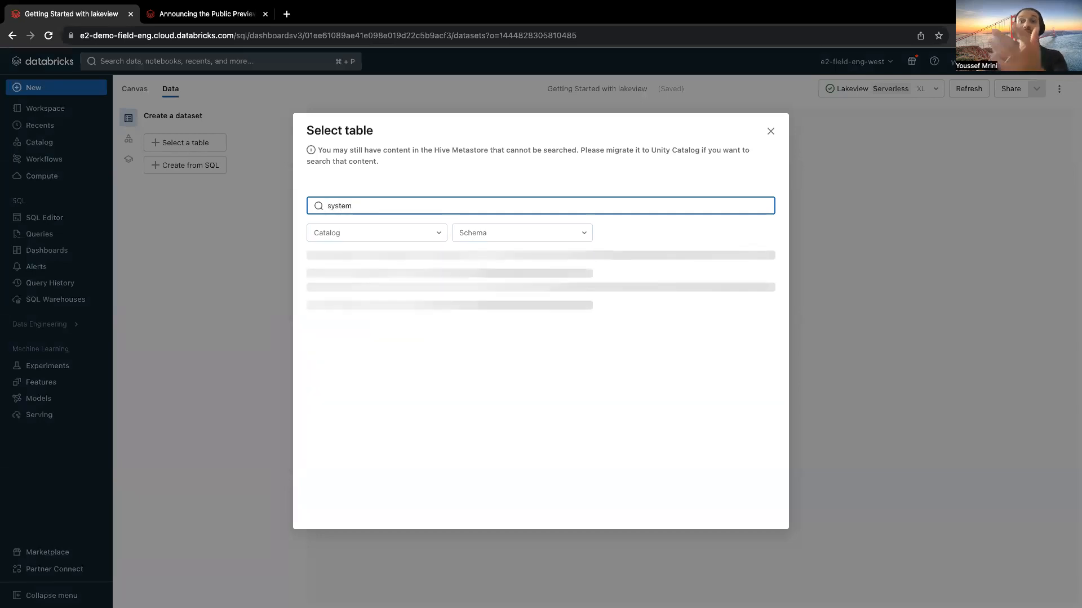
pyautogui.click(347, 232)
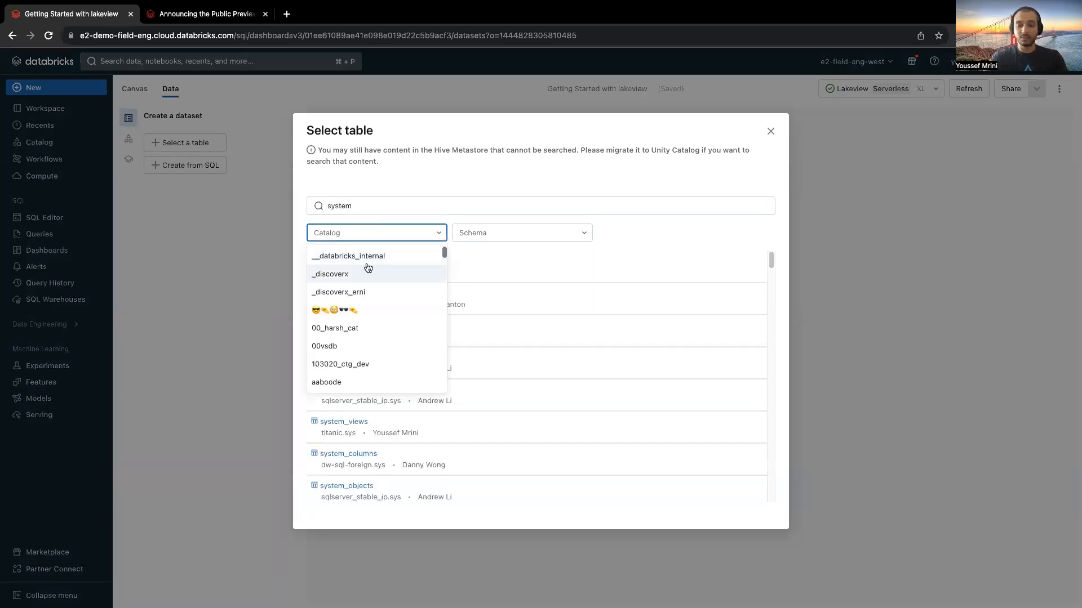
pyautogui.write('system')
pyautogui.click(381, 275)
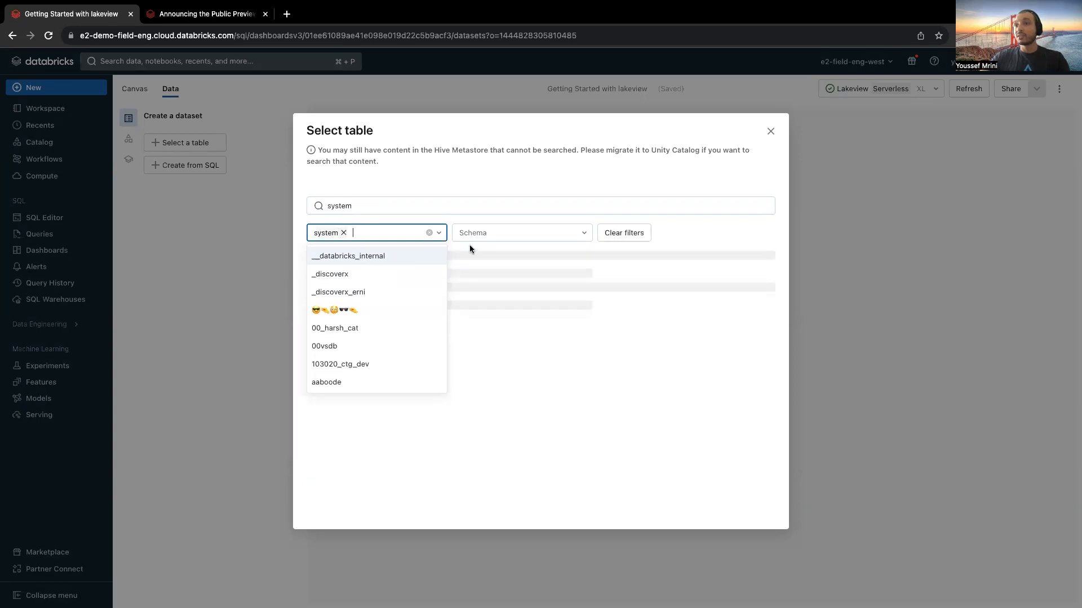
pyautogui.click(403, 202)
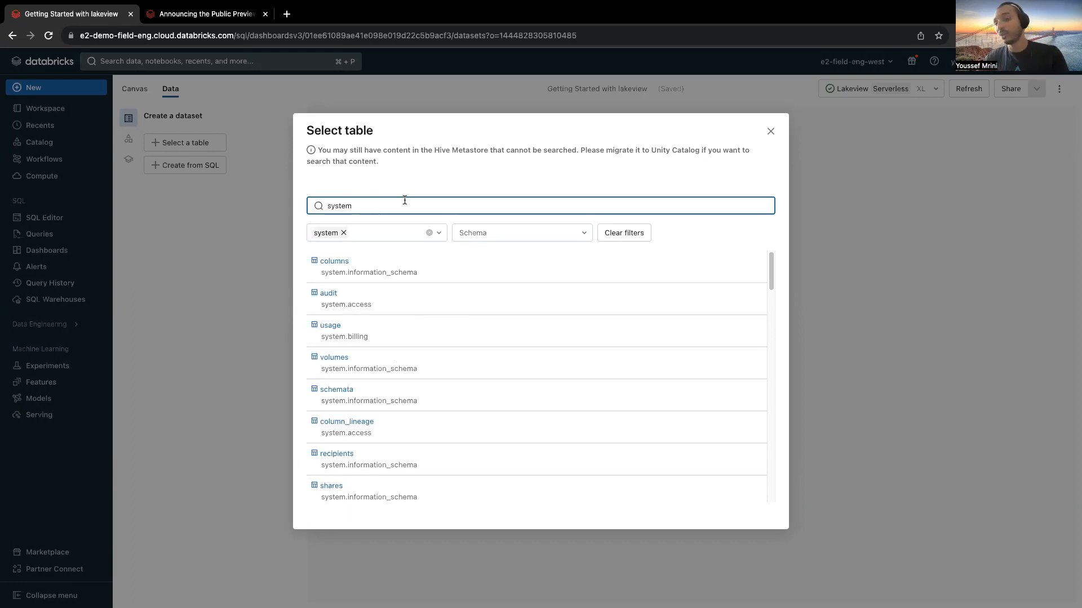
pyautogui.click(490, 234)
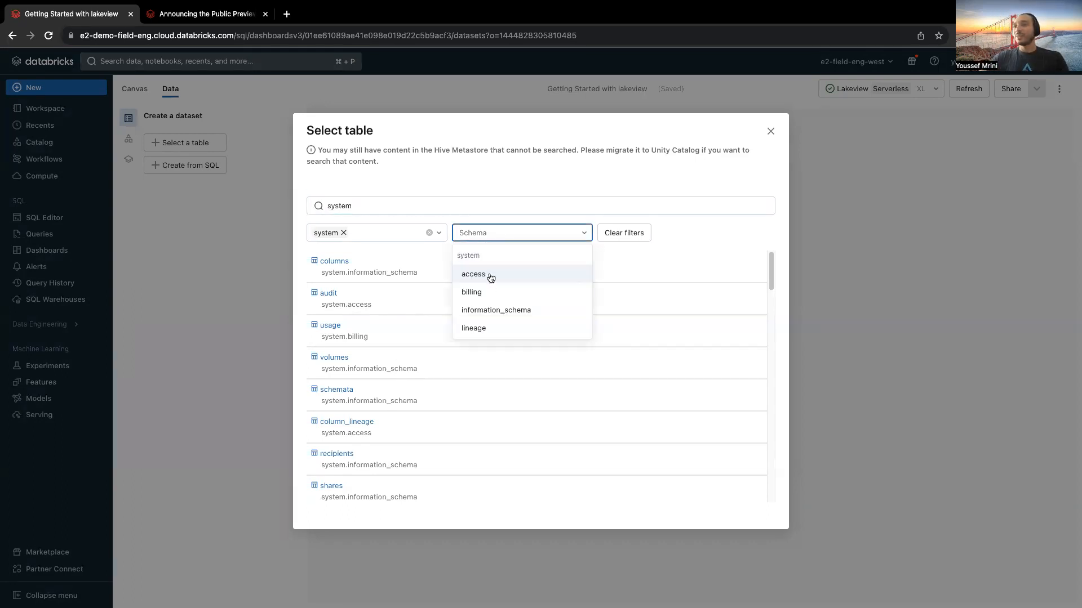
pyautogui.click(473, 292)
pyautogui.click(338, 267)
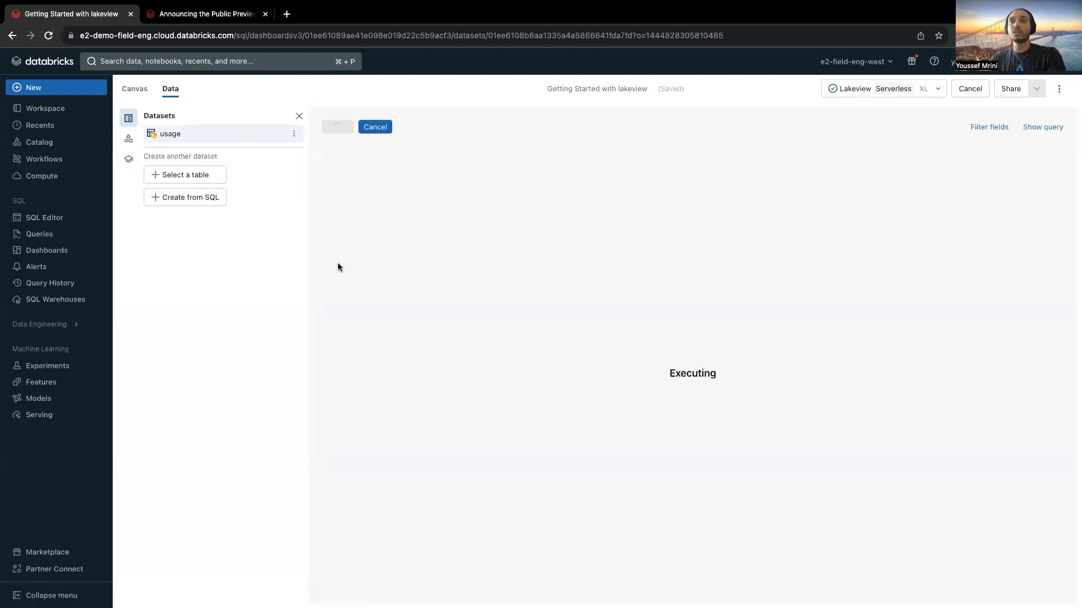
# Step: Create a SQL dataset selecting event_time, md5-hashed user email, status and commandLanguage for runCommand actions from system.access.audit, ordered by event_time DESC without LIMIT 100
pyautogui.click(212, 202)
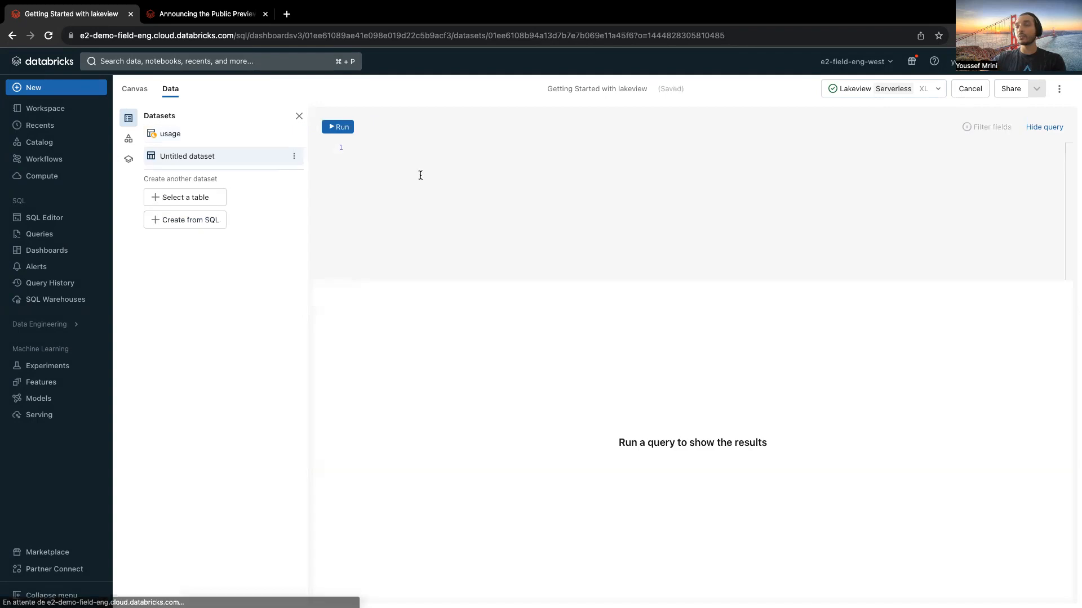
pyautogui.write('SELECT event_time, md5(user_identity.email), request_params.status, request_params.commandLanguage FROM system.access.audit WHERE action_name = "runCommand" ORDER BY event_time DESC LIMIT 100')
pyautogui.moveTo(401, 188); pyautogui.dragTo(350, 191)
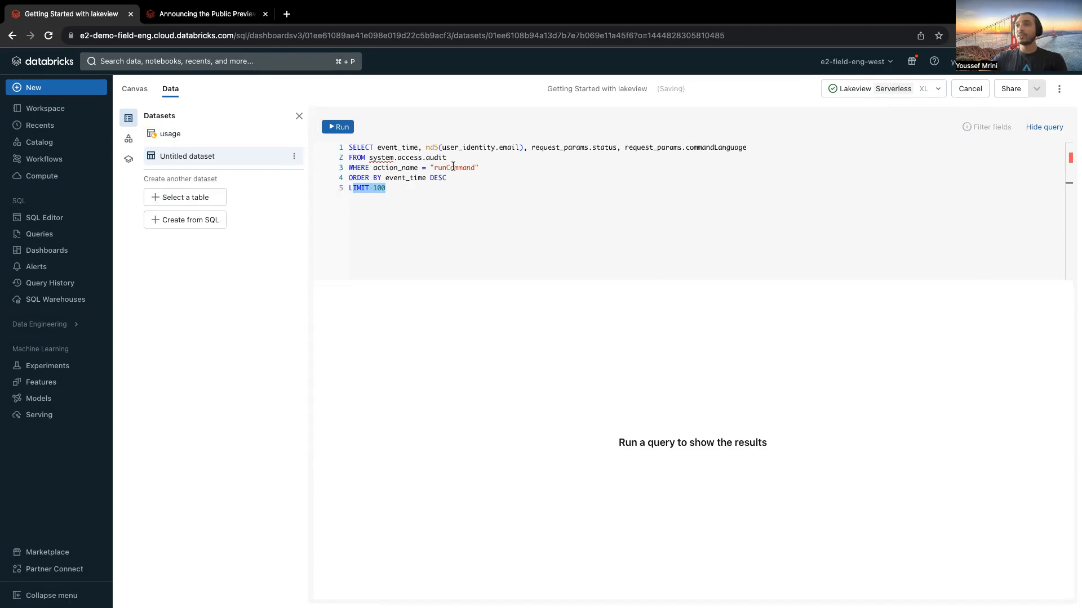
pyautogui.press('BackSpace')
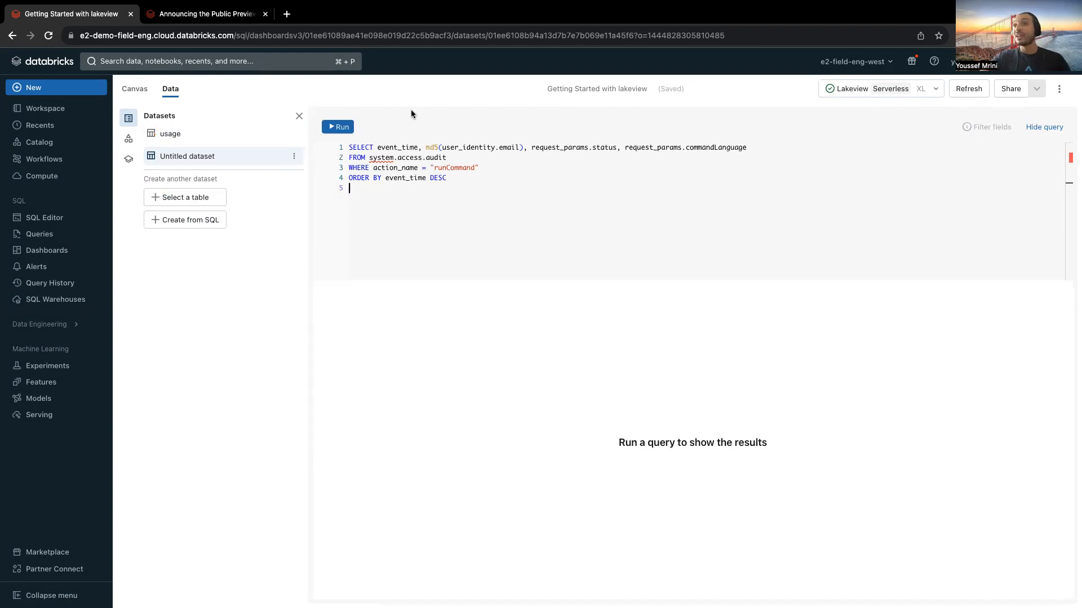
# Step: Rename the untitled SQL dataset as Query and run its query
pyautogui.doubleClick(212, 156)
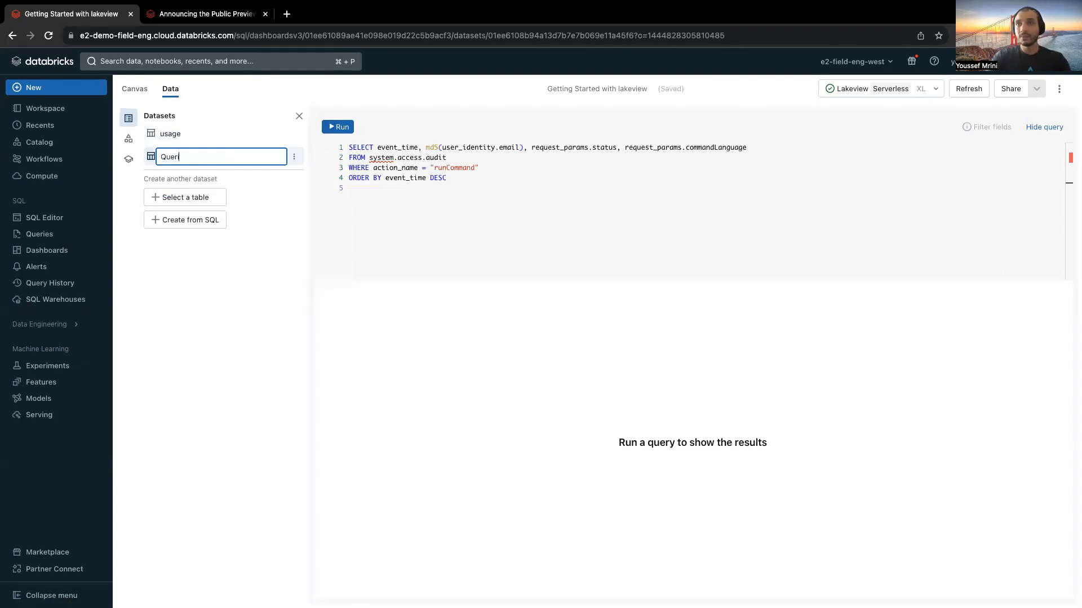
pyautogui.press('Return')
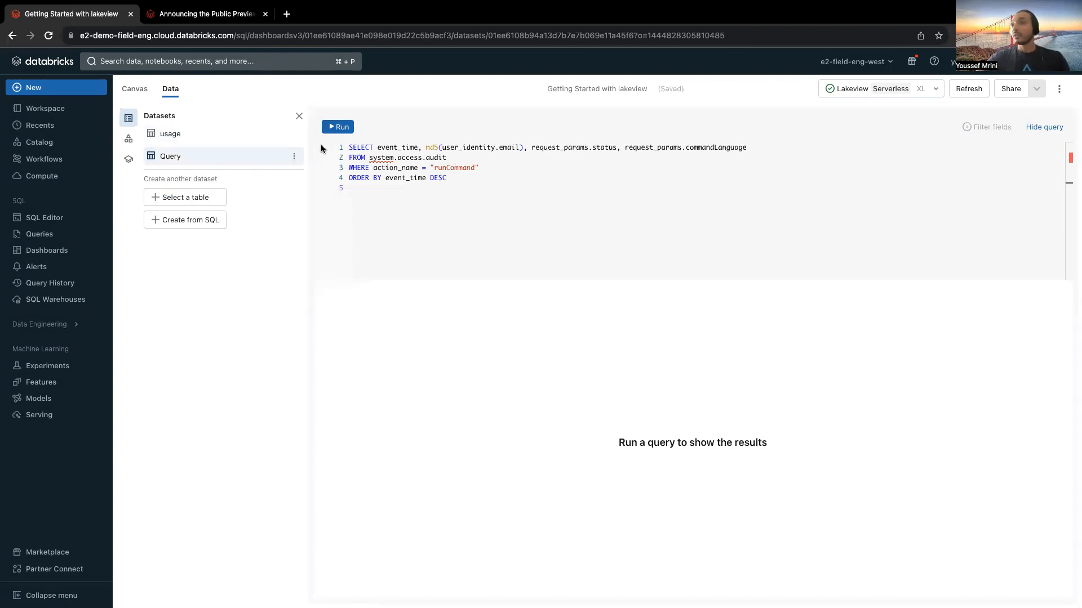
pyautogui.click(337, 127)
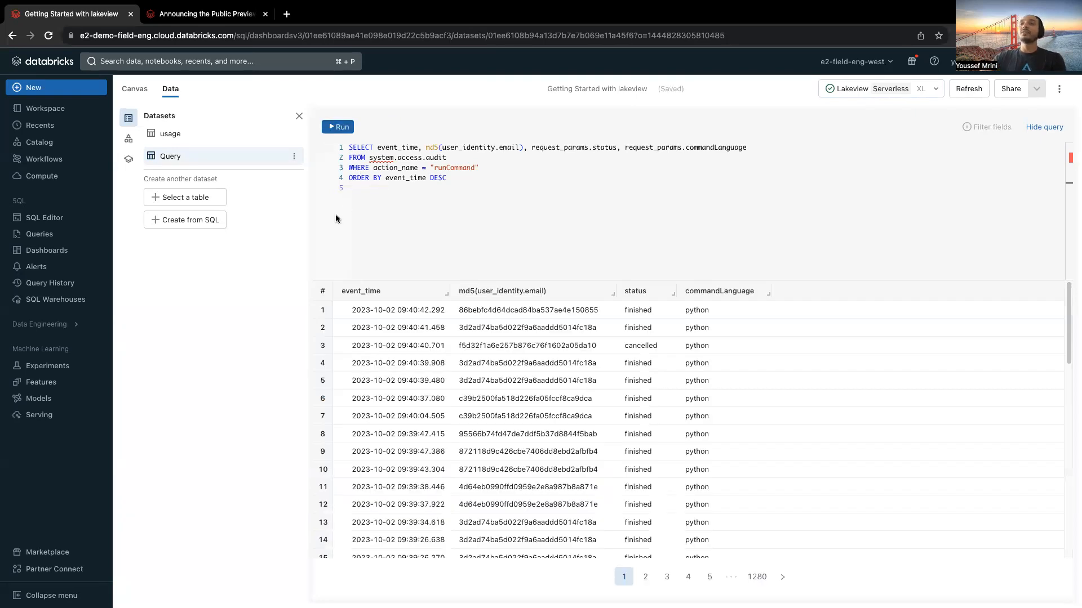
# Step: Add a full-width text box across the first rows of the canvas containing "#Getting Started with Lakeview Dashboards"
pyautogui.click(135, 91)
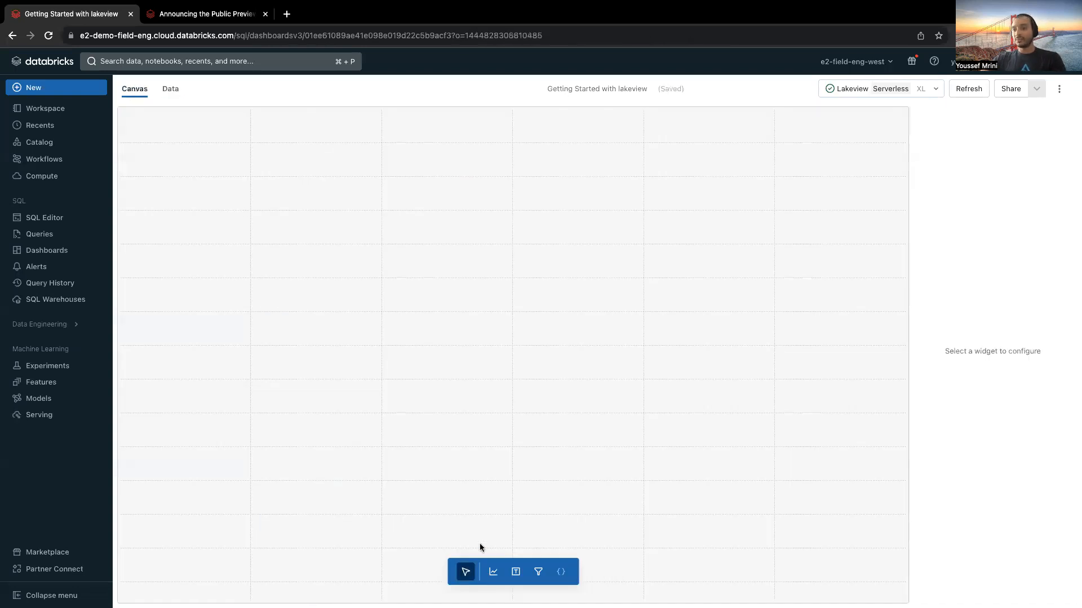
pyautogui.click(516, 572)
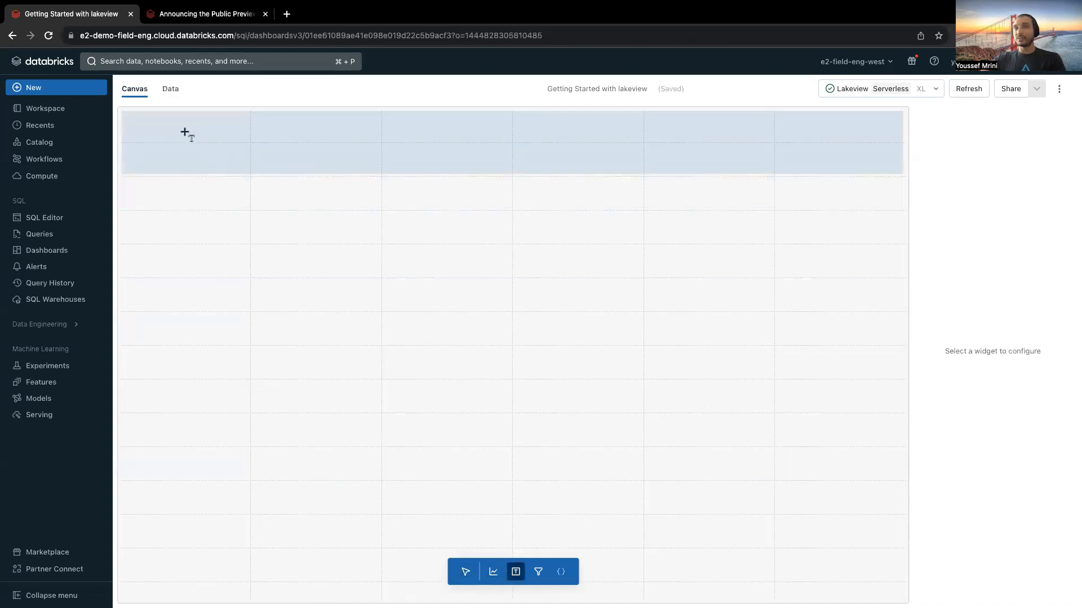
pyautogui.click(184, 132)
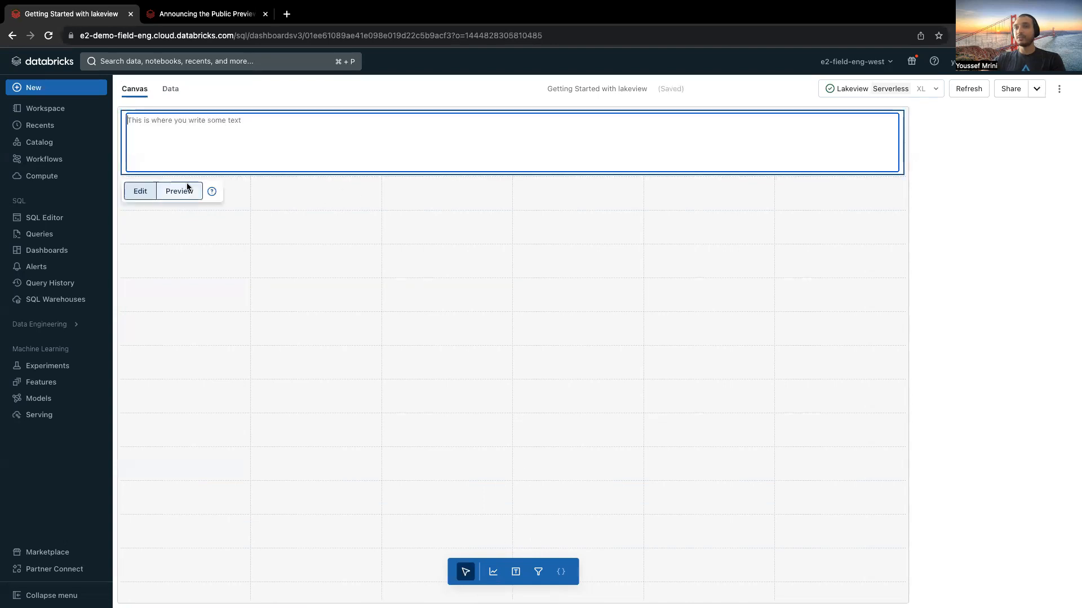
pyautogui.write('Ge')
pyautogui.press('BackSpace')
pyautogui.write('#')
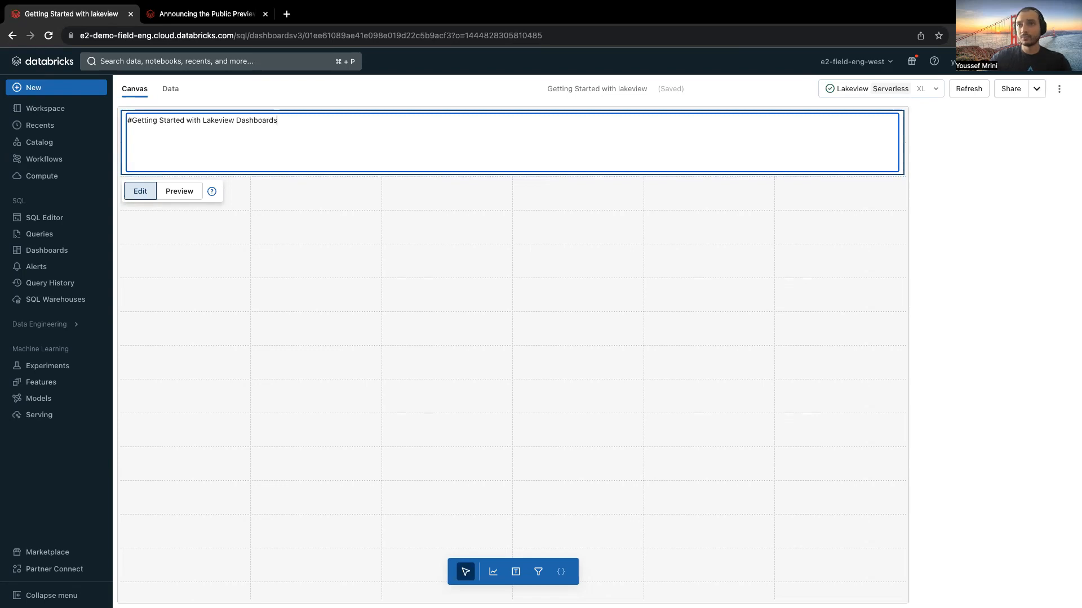
# Step: Preview the heading text box and remove its leading # so it reads "Getting Started with Lakeview Dashboards"
pyautogui.click(184, 197)
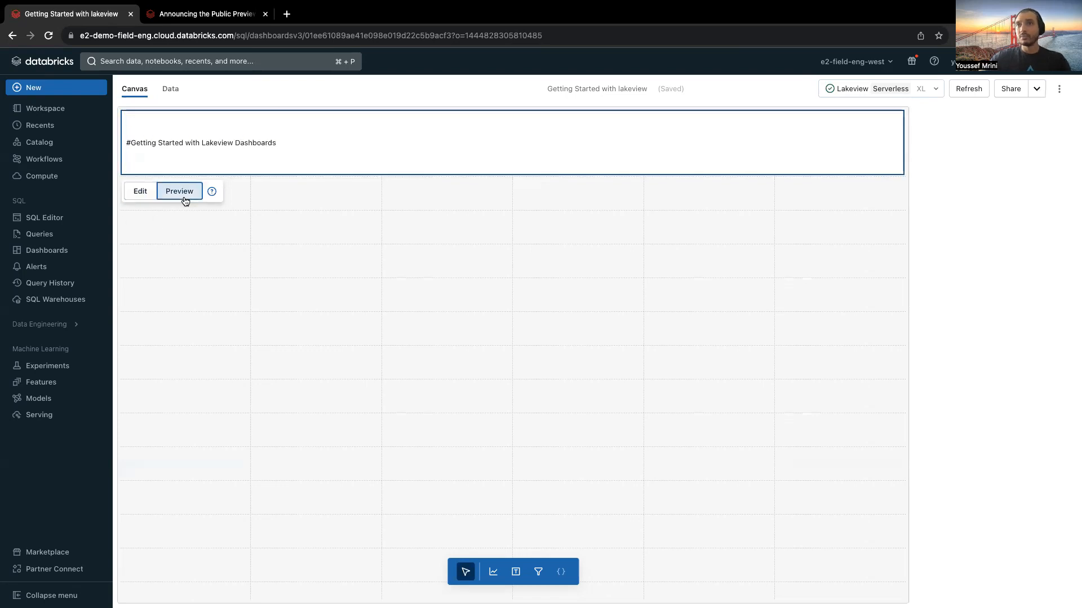
pyautogui.click(139, 192)
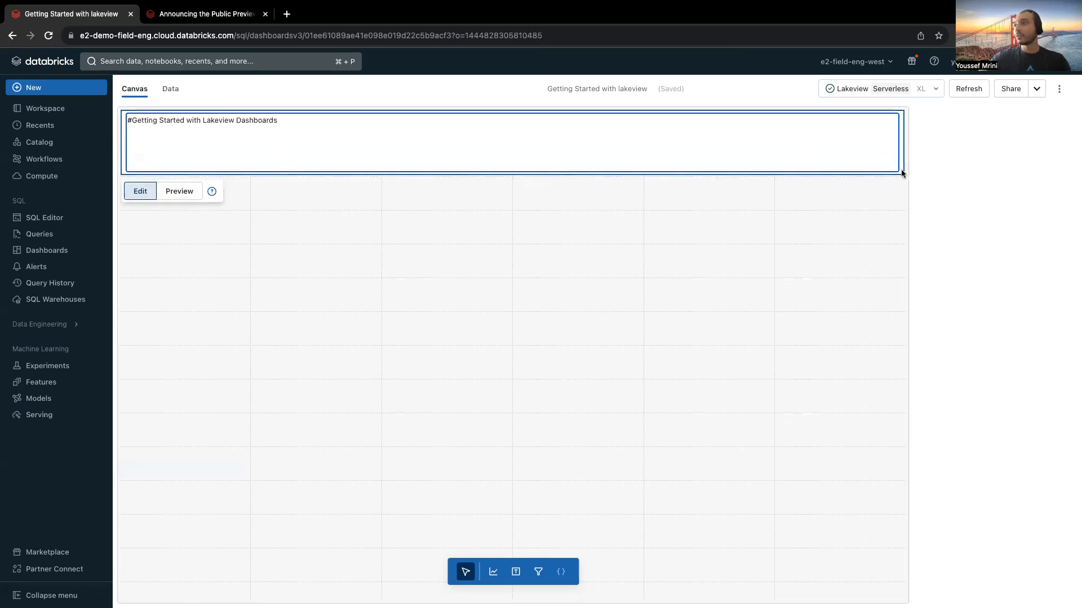
pyautogui.click(200, 222)
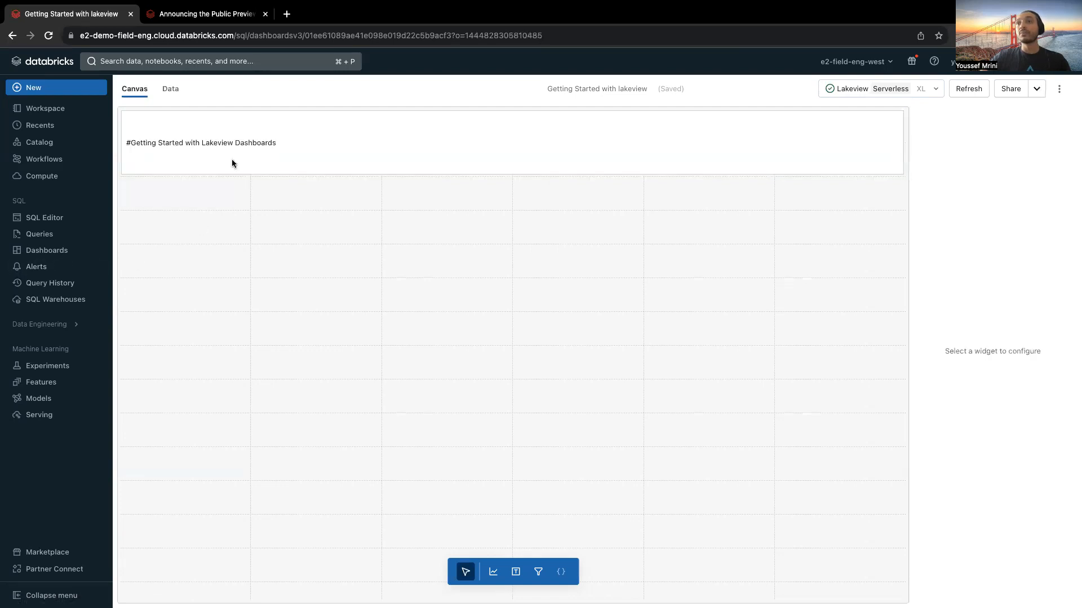
pyautogui.click(205, 142)
pyautogui.press('BackSpace')
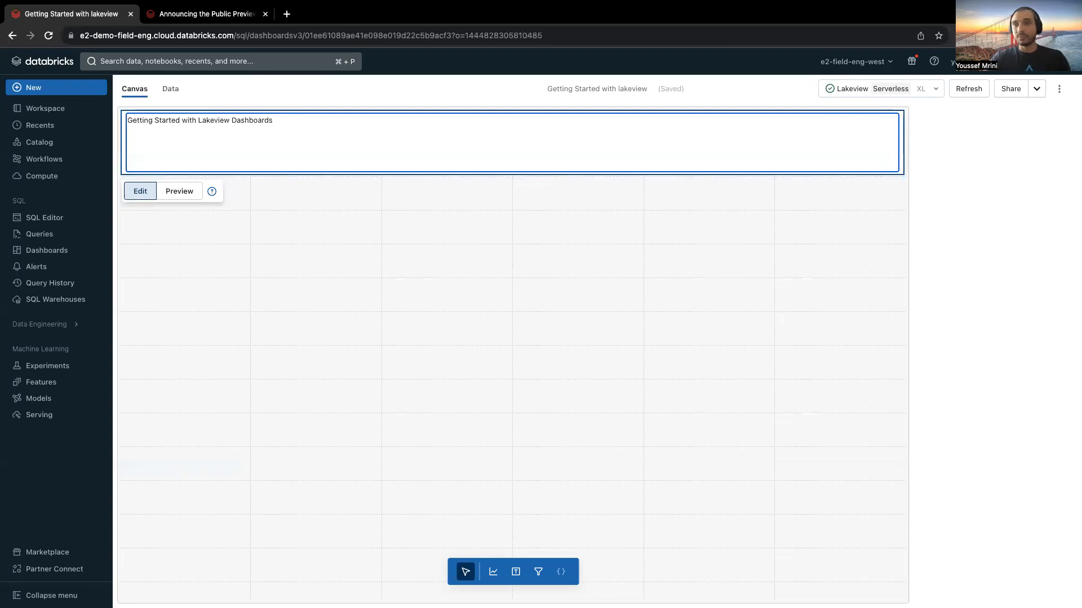
pyautogui.click(306, 222)
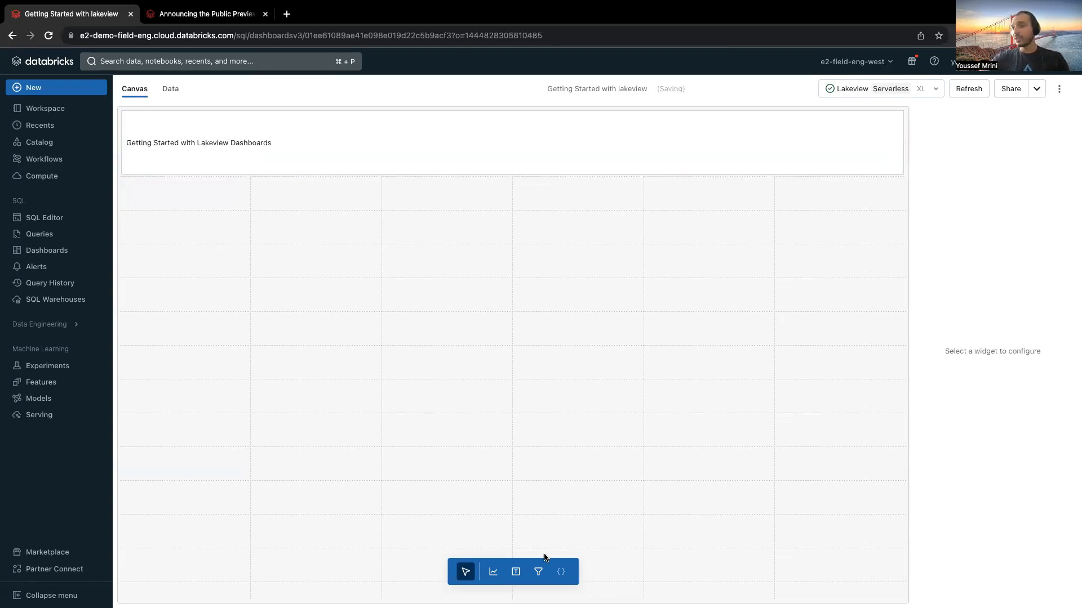
# Step: Place a visualization widget under the heading, starting at the first column, and base it on the Query dataset
pyautogui.click(492, 572)
pyautogui.click(216, 201)
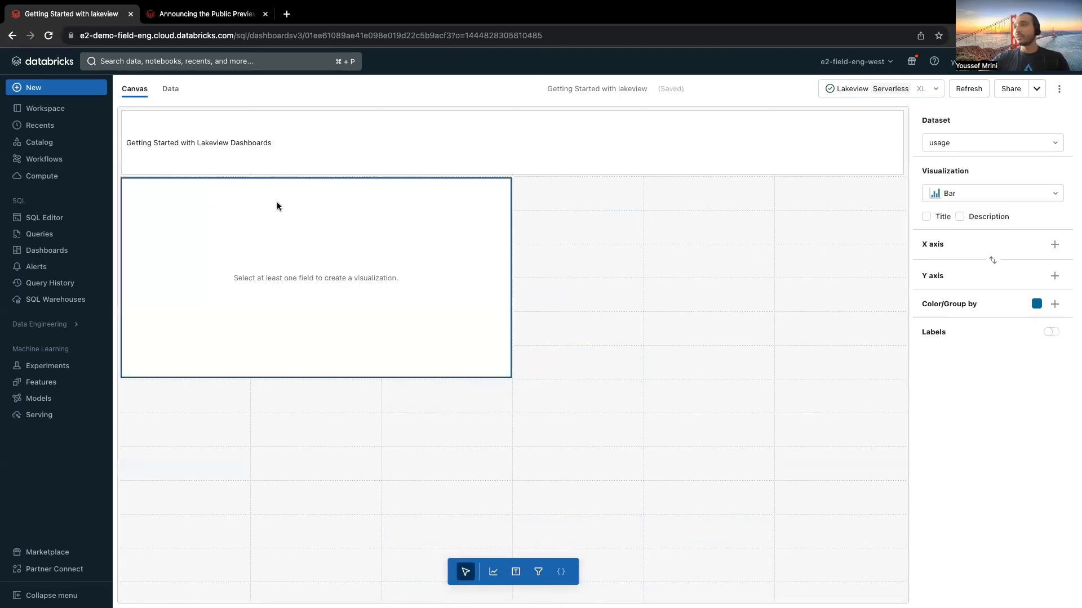
pyautogui.click(978, 145)
pyautogui.click(972, 180)
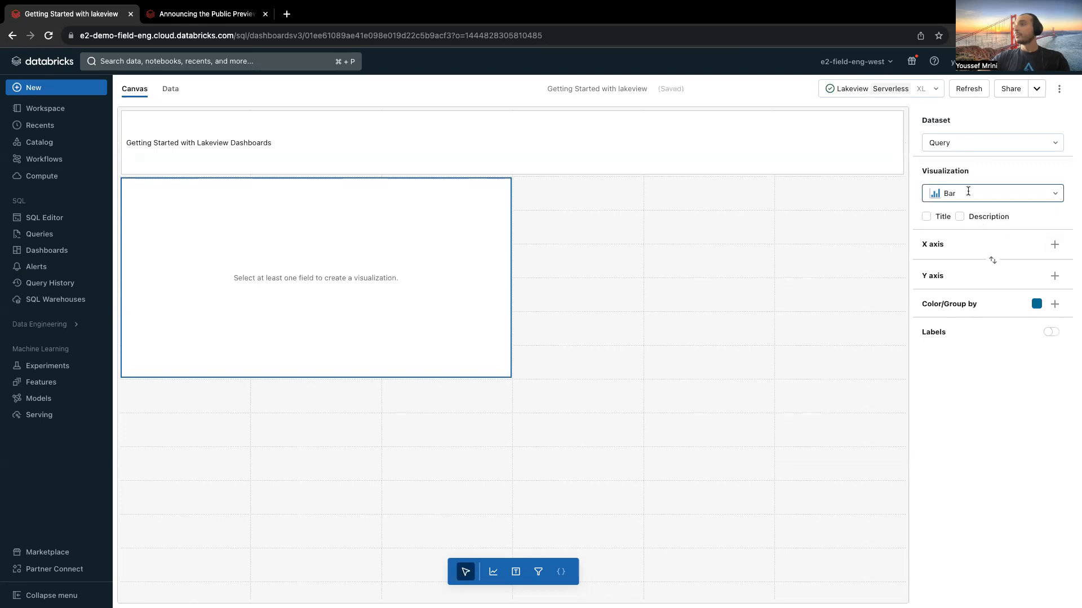
# Step: Change the new widget's visualization type to Pie
pyautogui.click(968, 191)
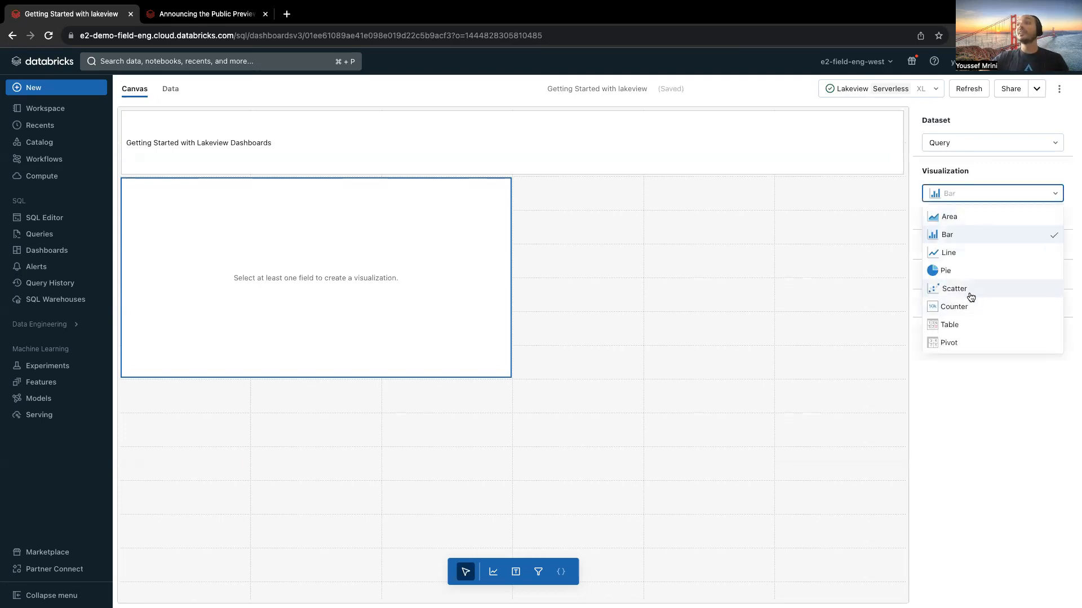
pyautogui.click(1007, 174)
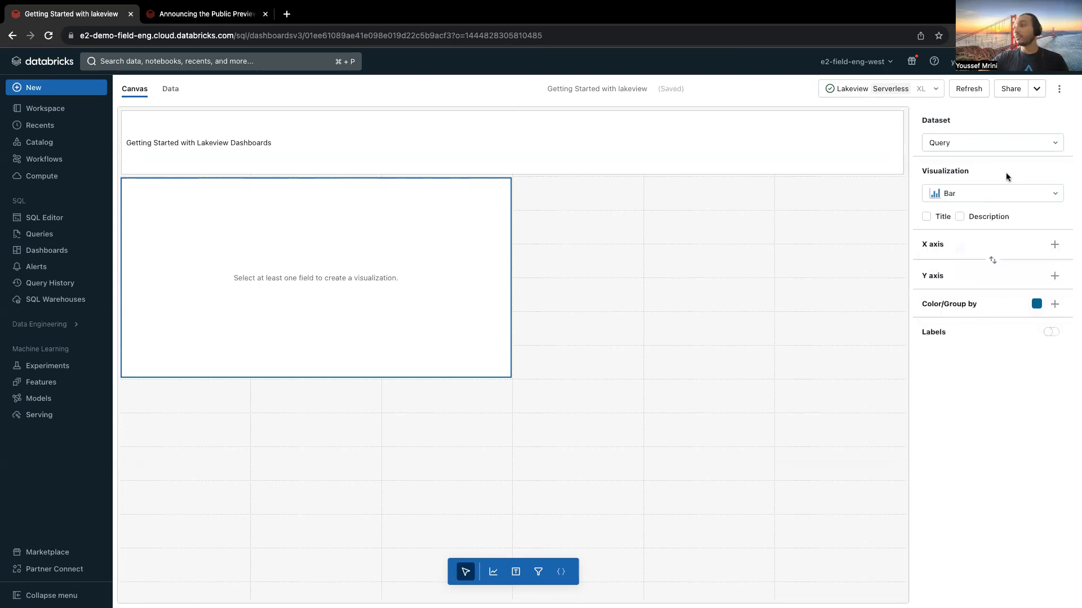
pyautogui.click(939, 216)
pyautogui.click(939, 216)
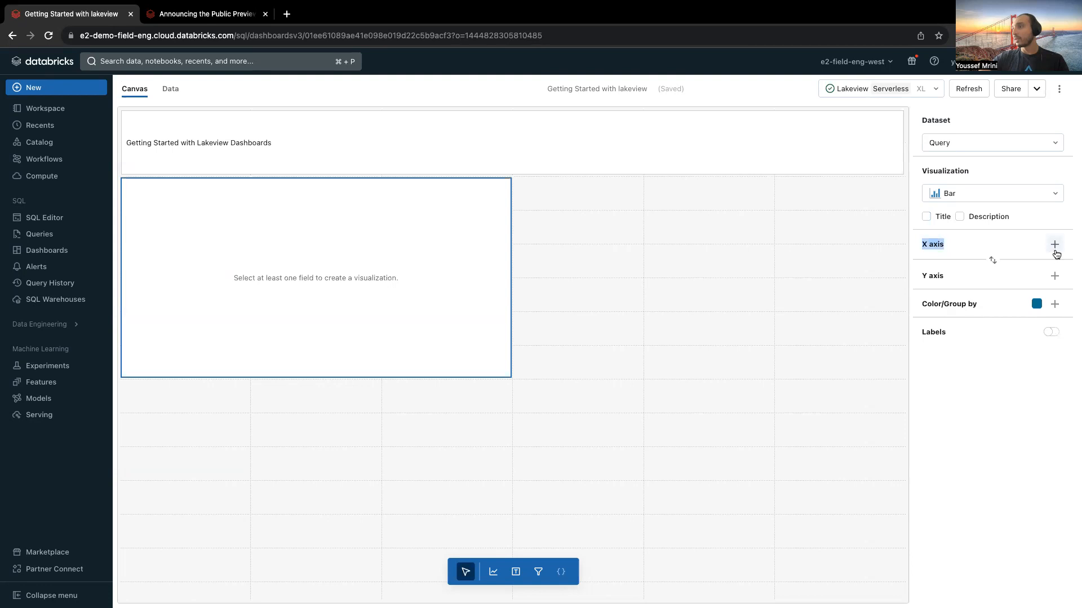
pyautogui.click(1042, 194)
pyautogui.click(965, 271)
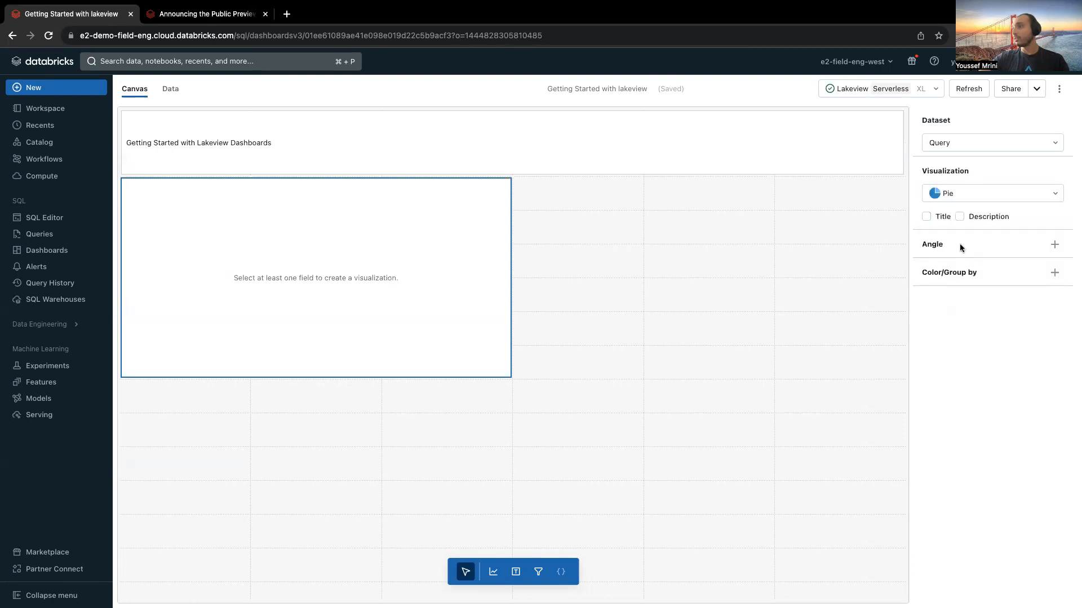
# Step: Set the pie chart's angle to the COUNT of commandLanguage and group its colors by commandLanguage
pyautogui.click(1054, 245)
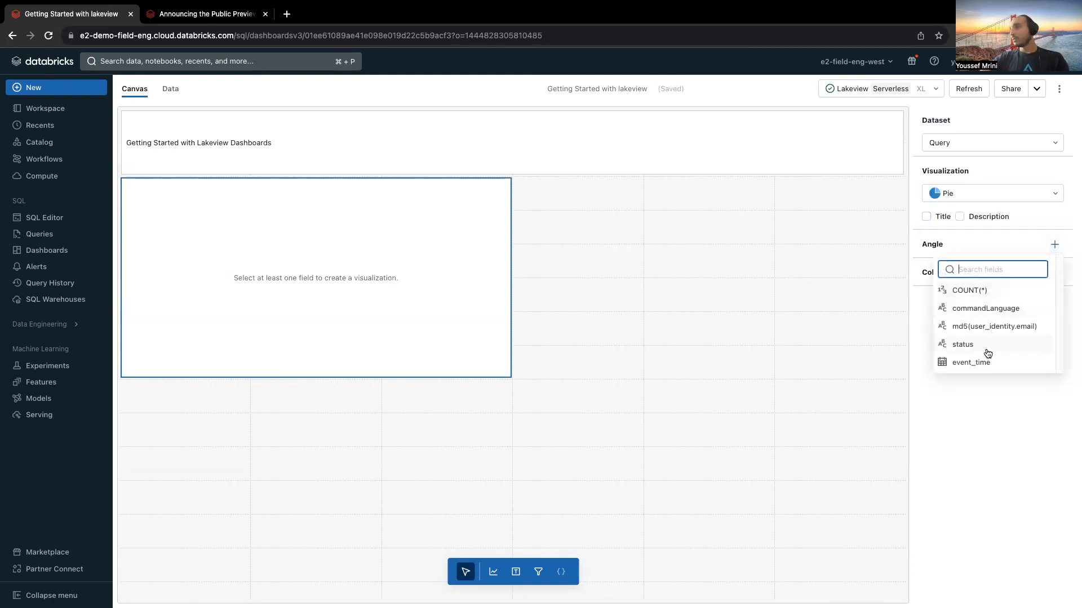
pyautogui.click(988, 309)
pyautogui.click(1047, 269)
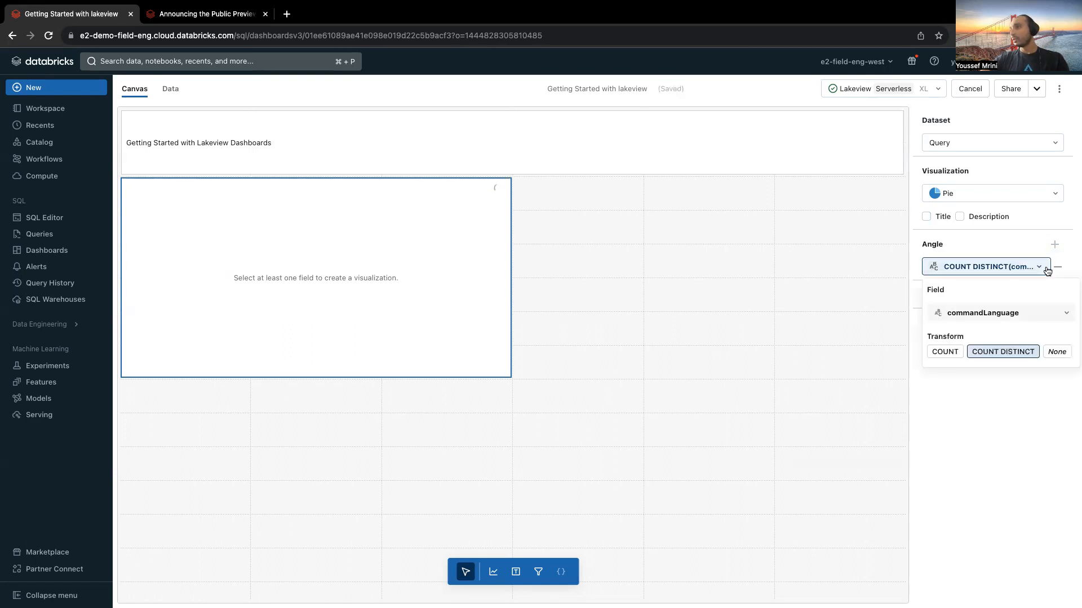
pyautogui.click(945, 351)
pyautogui.click(884, 304)
pyautogui.click(404, 322)
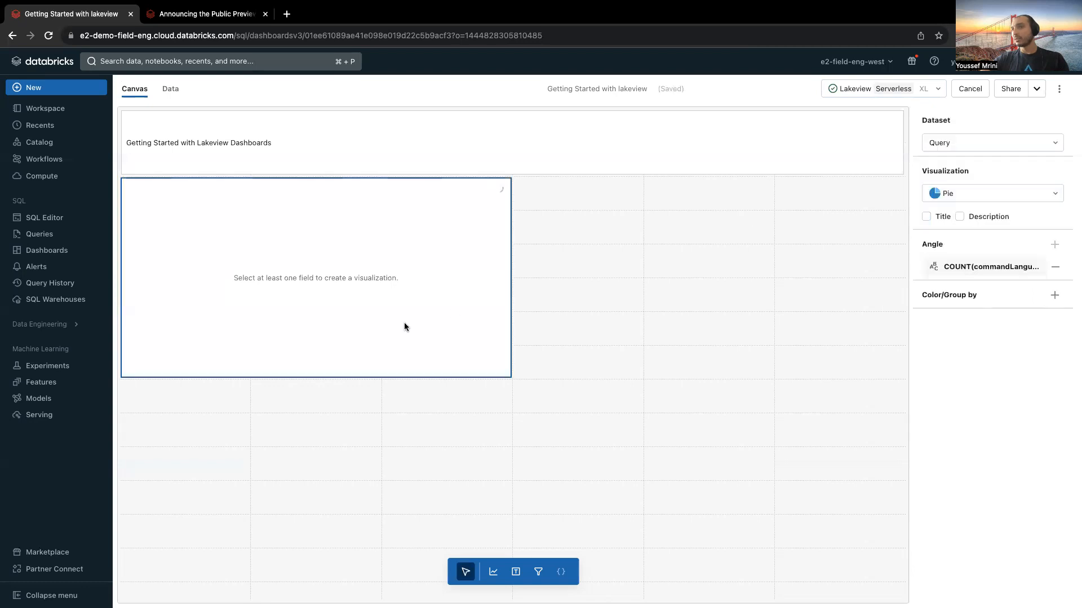
pyautogui.click(1055, 297)
pyautogui.click(997, 340)
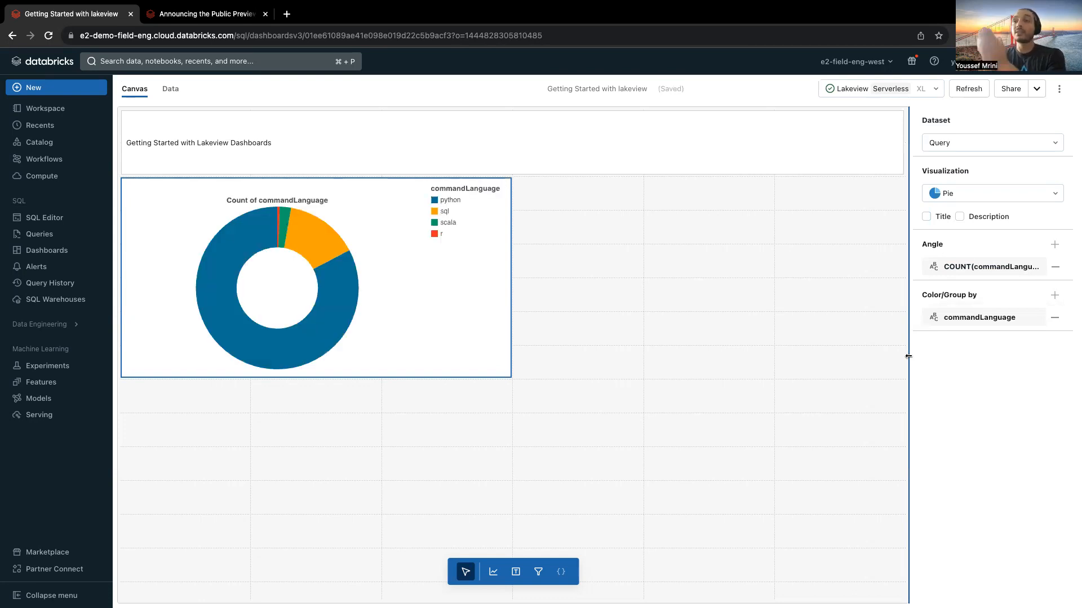
# Step: Enable the pie chart's title and enter "Percentage of distribution of the languages"
pyautogui.click(926, 217)
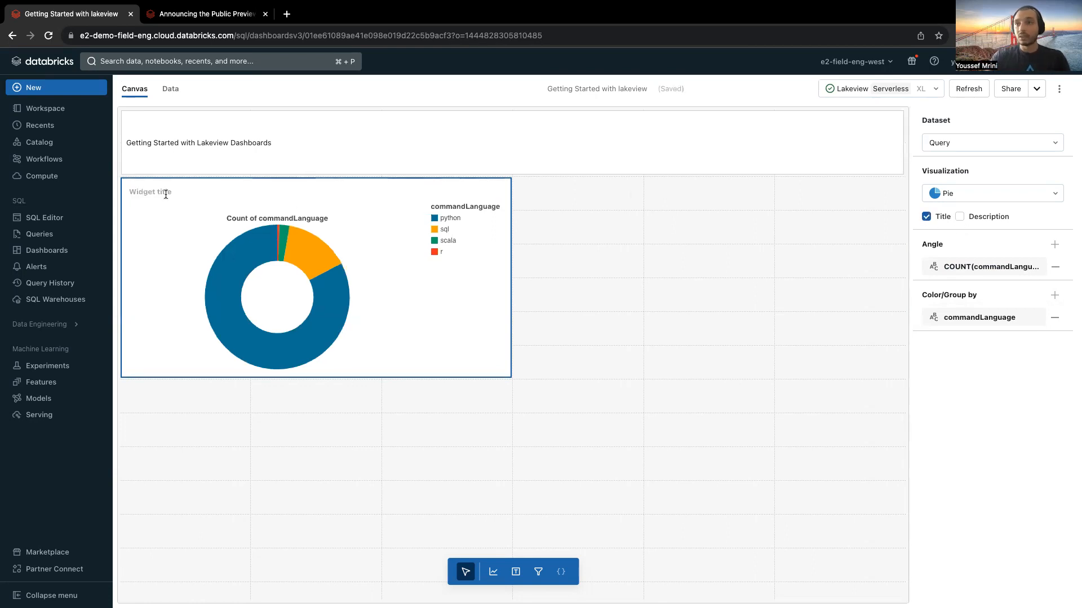
pyautogui.write('Percetang')
pyautogui.press('BackSpace')
pyautogui.press('BackSpace')
pyautogui.press('BackSpace')
pyautogui.press('BackSpace')
pyautogui.write(',nt')
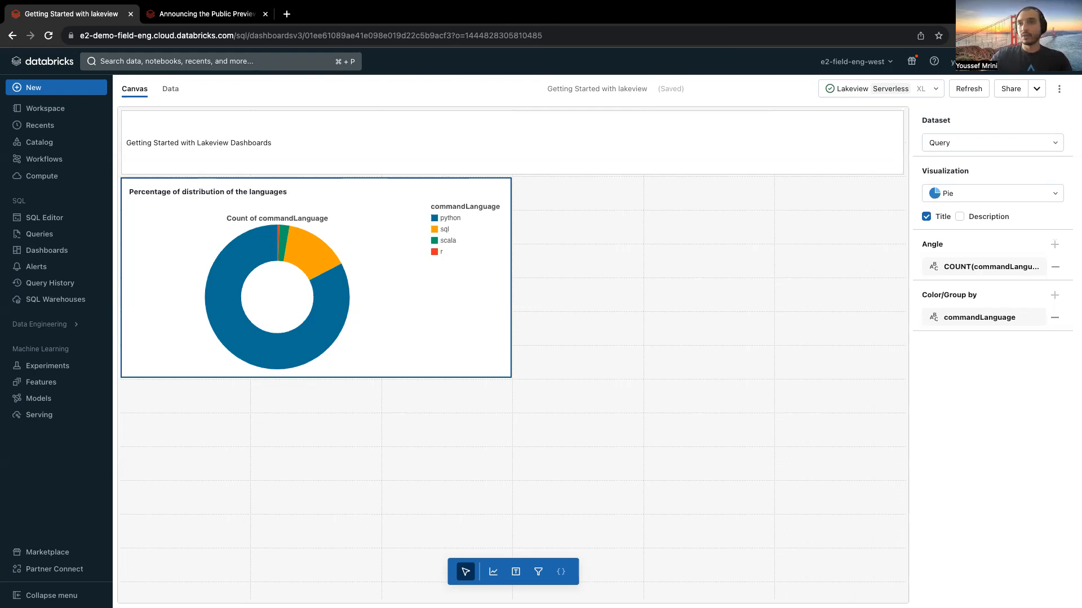
# Step: Enable the pie chart's description and enter "Usage of the differente languages in a specific workspace", followed by blank lines
pyautogui.moveTo(250, 258)
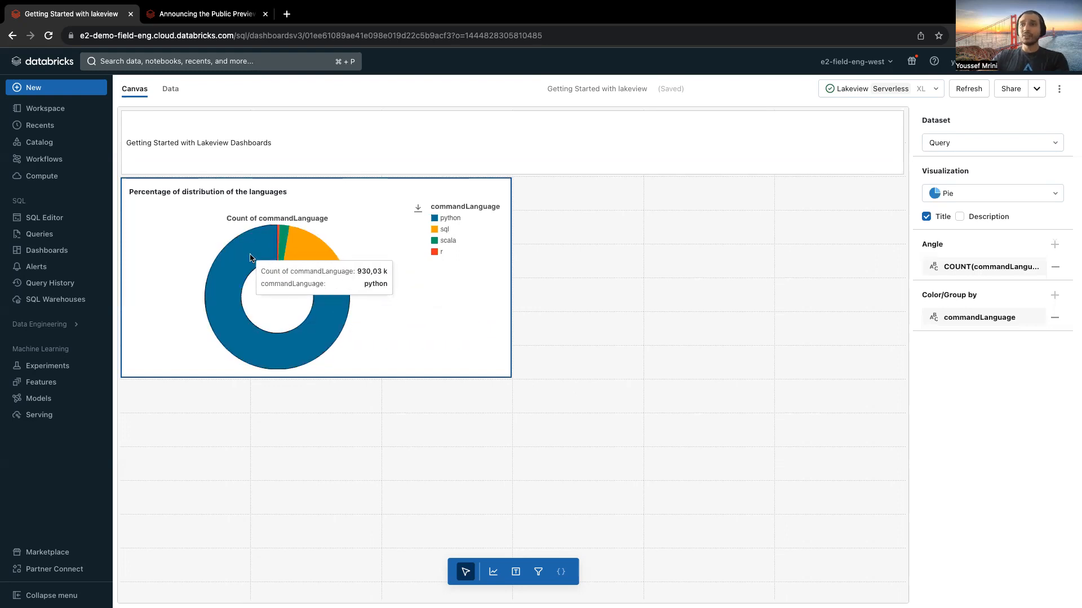
pyautogui.moveTo(339, 286)
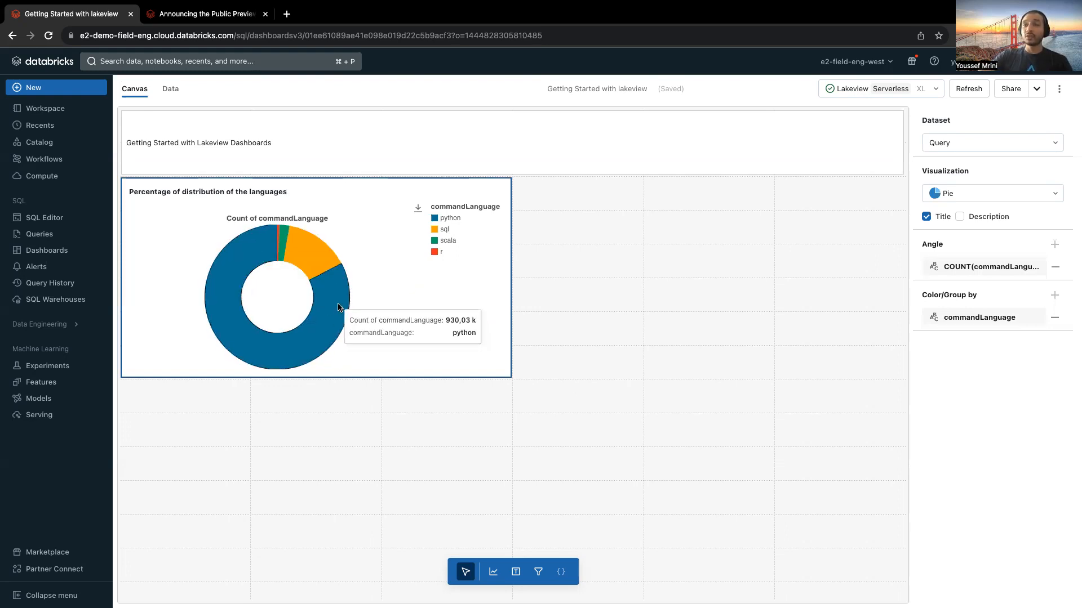
pyautogui.moveTo(325, 259)
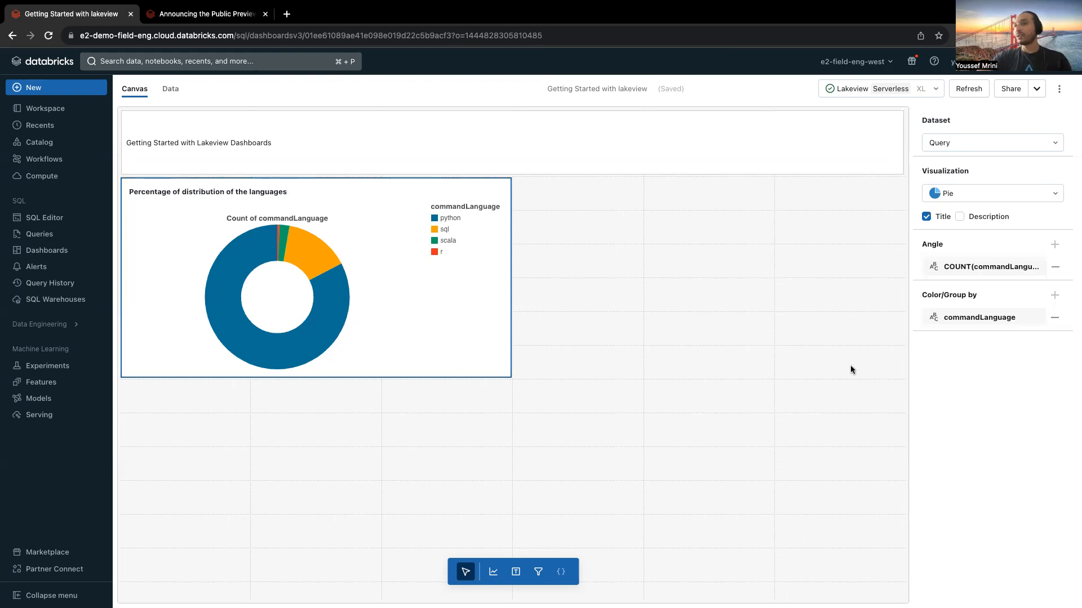
pyautogui.click(971, 219)
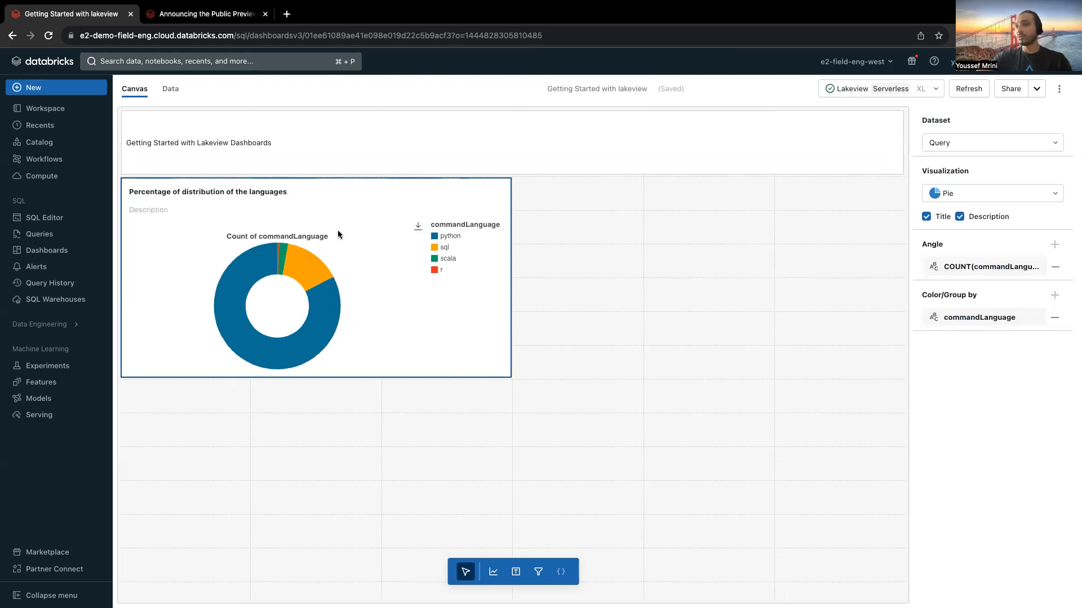
pyautogui.click(148, 216)
pyautogui.write('Usage of thez')
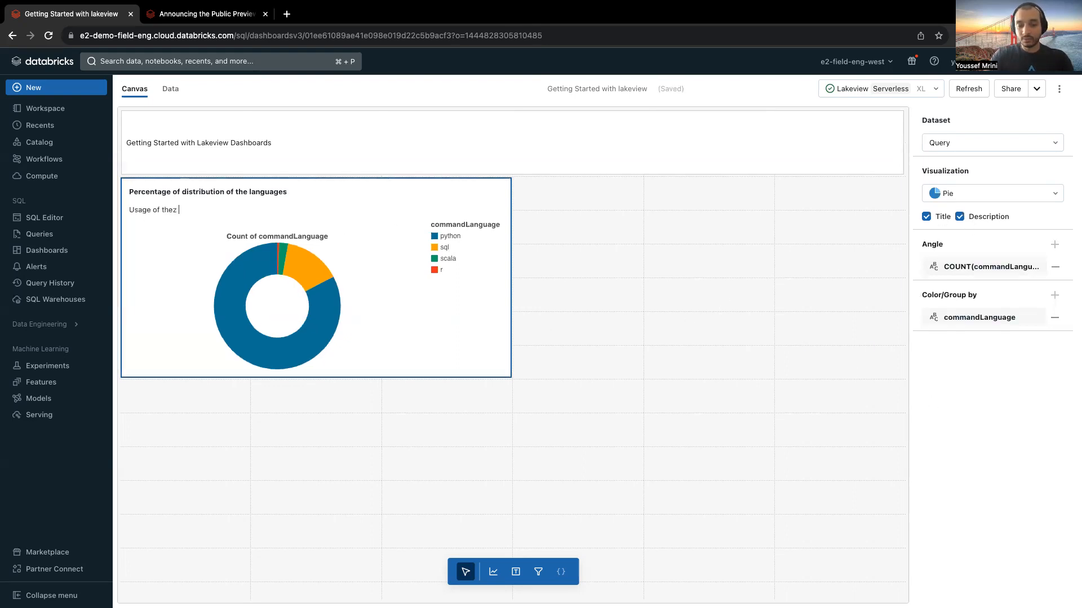
pyautogui.press('BackSpace')
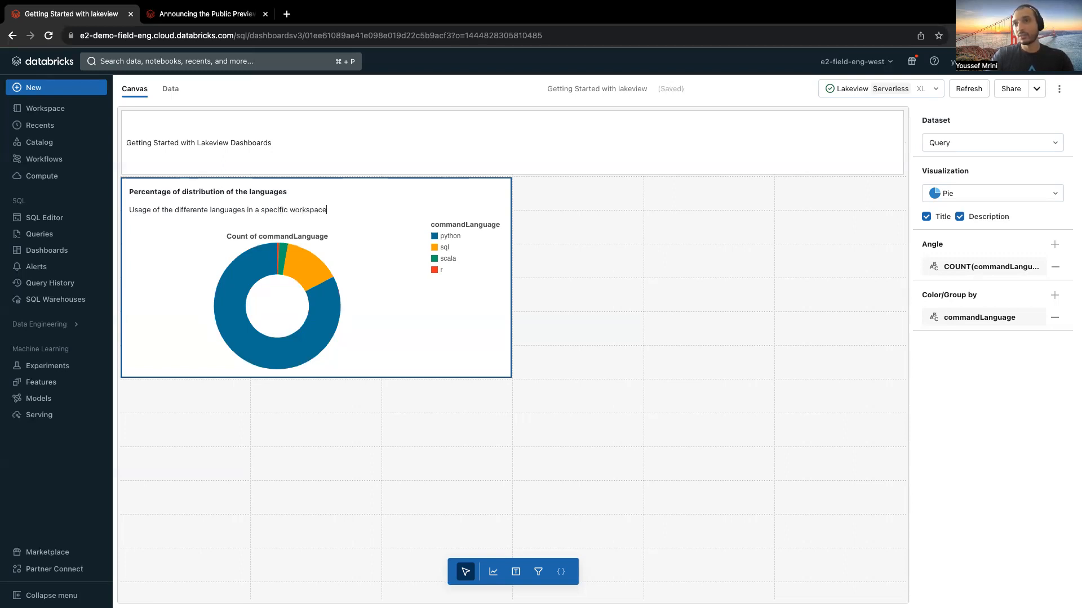
pyautogui.press('Return')
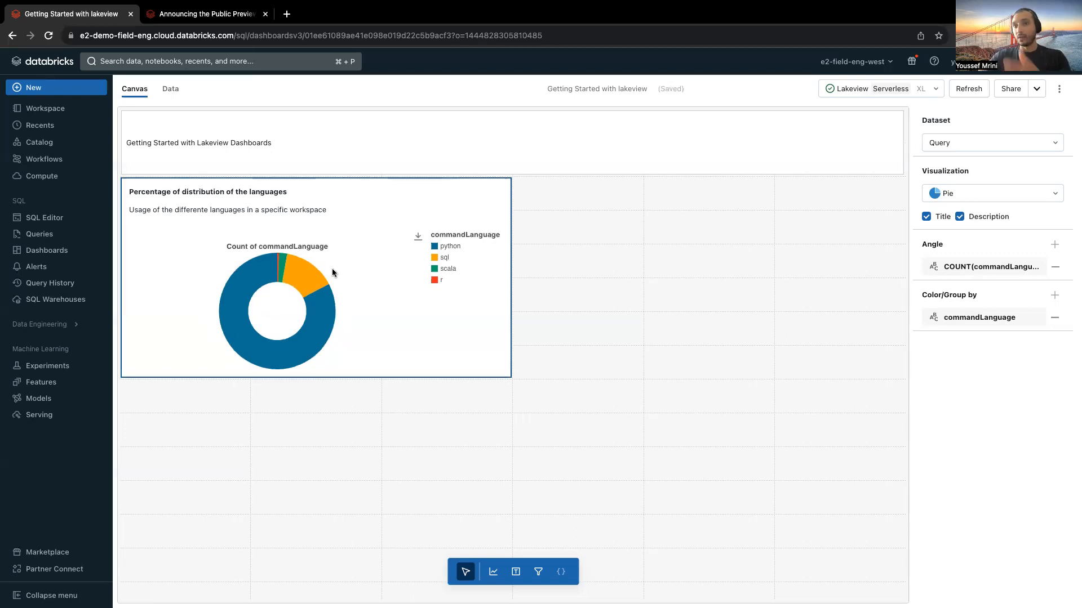
pyautogui.press('Return')
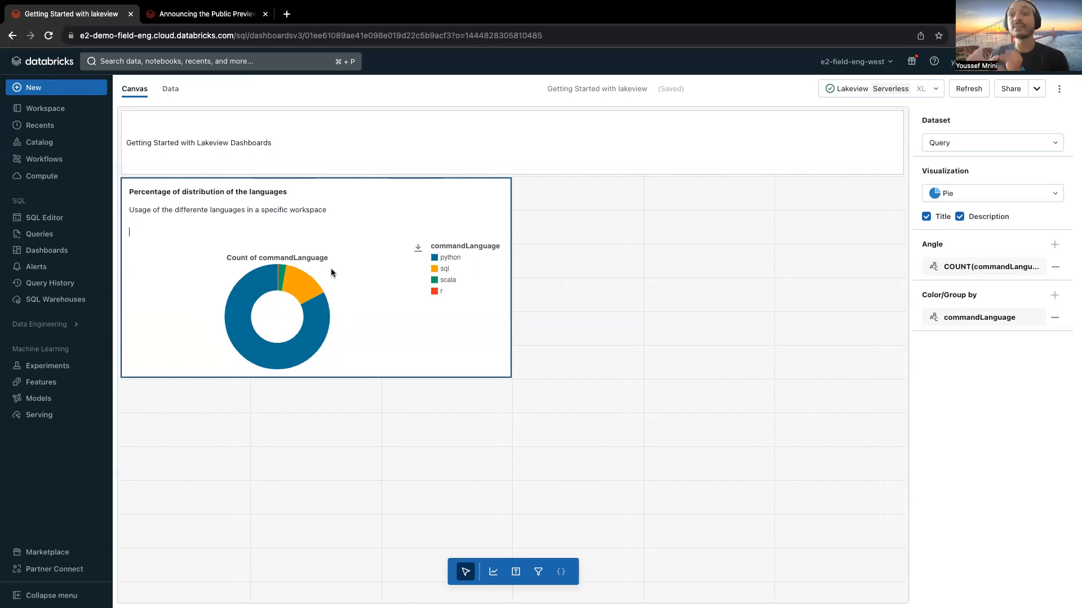
pyautogui.click(518, 254)
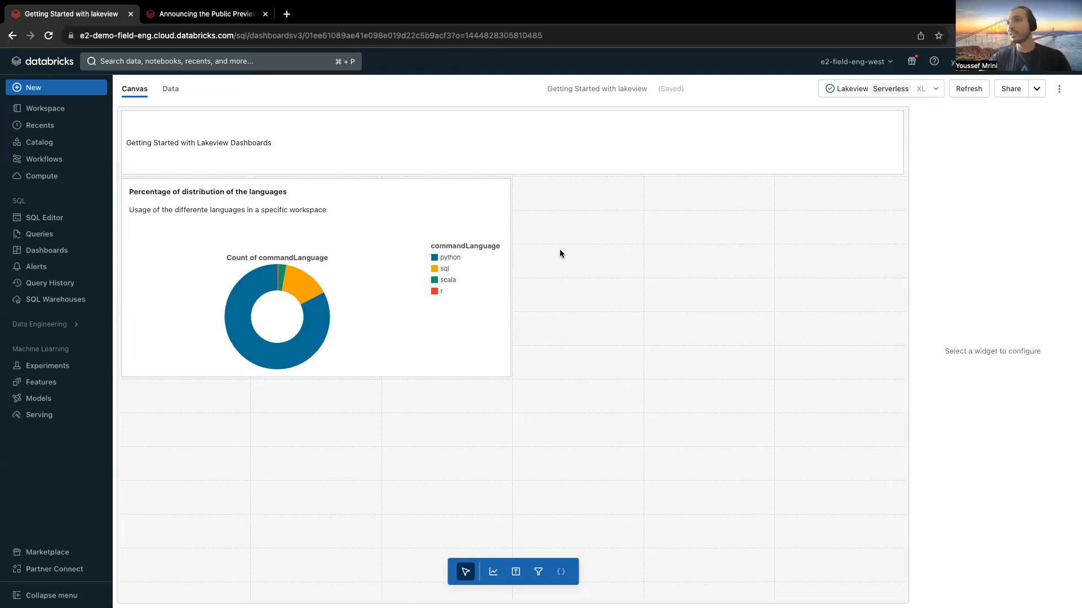
# Step: Place a second visualization widget beside the languages chart, as a Pie based on the usage dataset
pyautogui.click(492, 572)
pyautogui.click(557, 200)
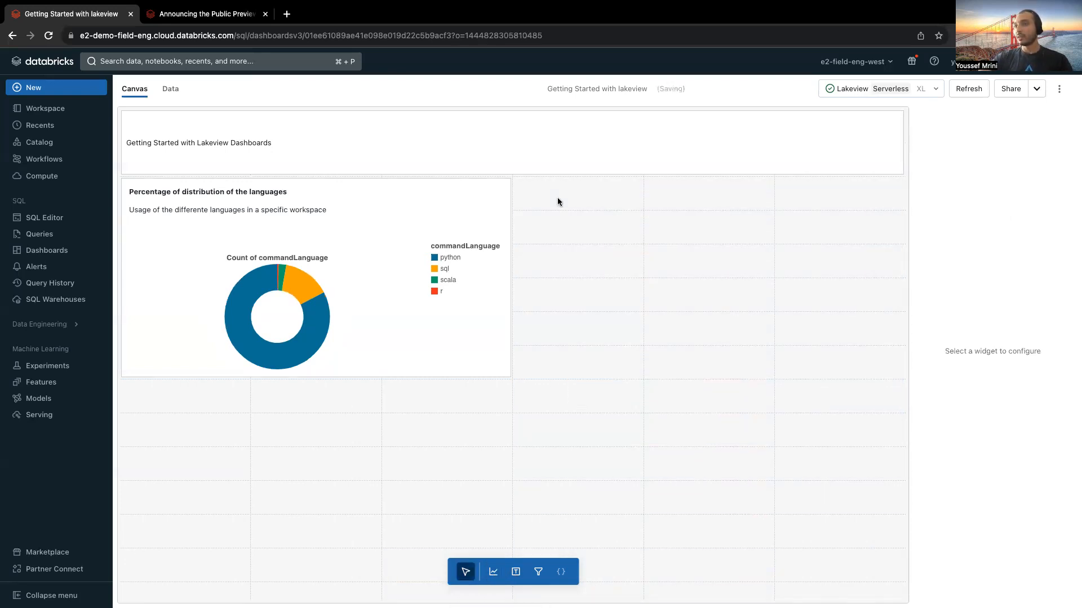
pyautogui.click(969, 193)
pyautogui.click(946, 270)
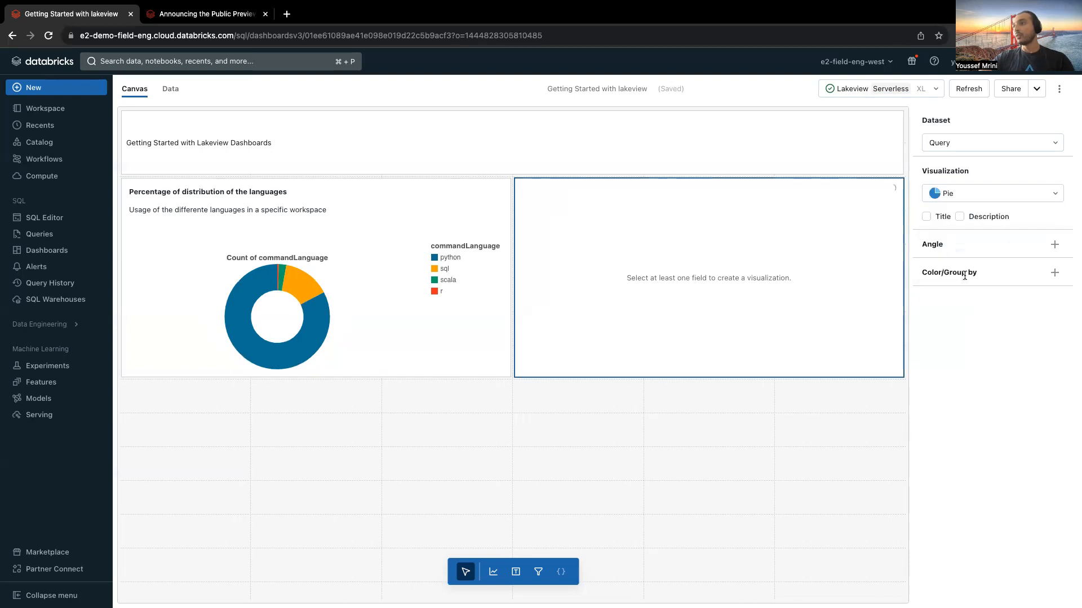
pyautogui.click(952, 144)
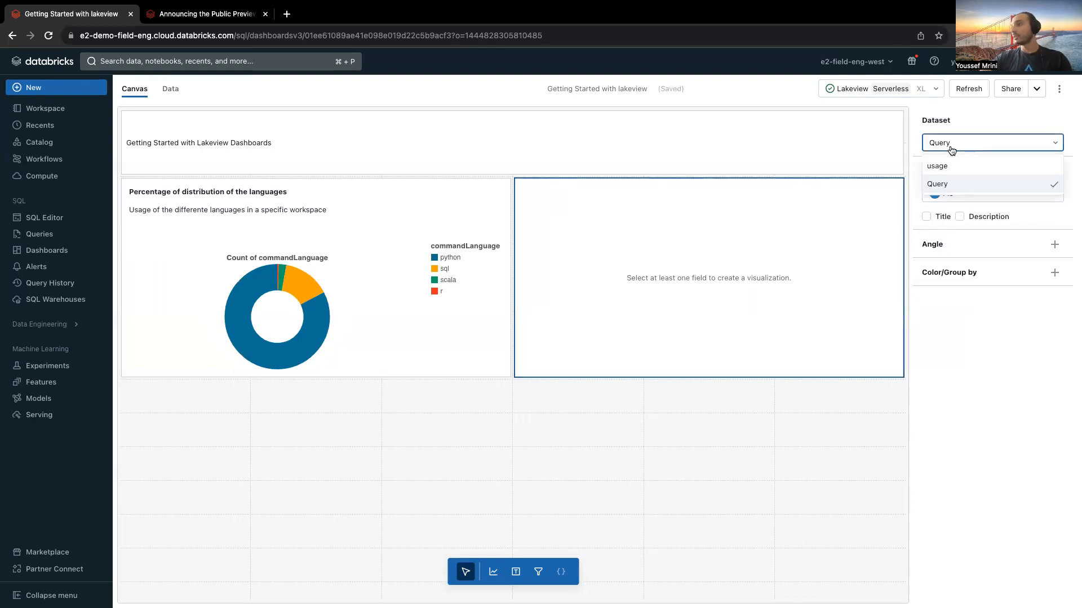
pyautogui.click(952, 167)
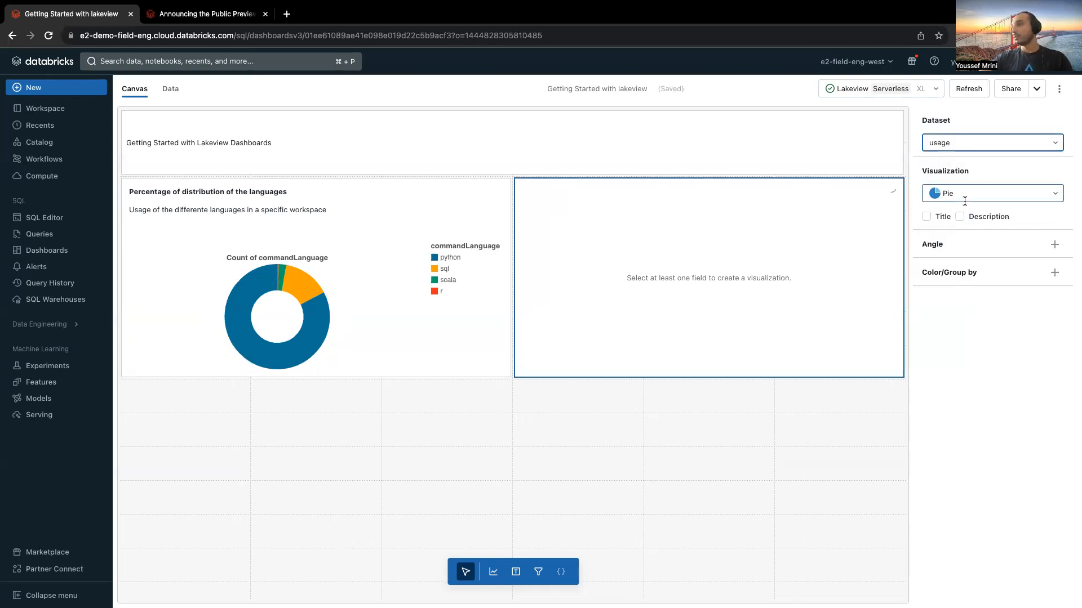
pyautogui.click(1051, 246)
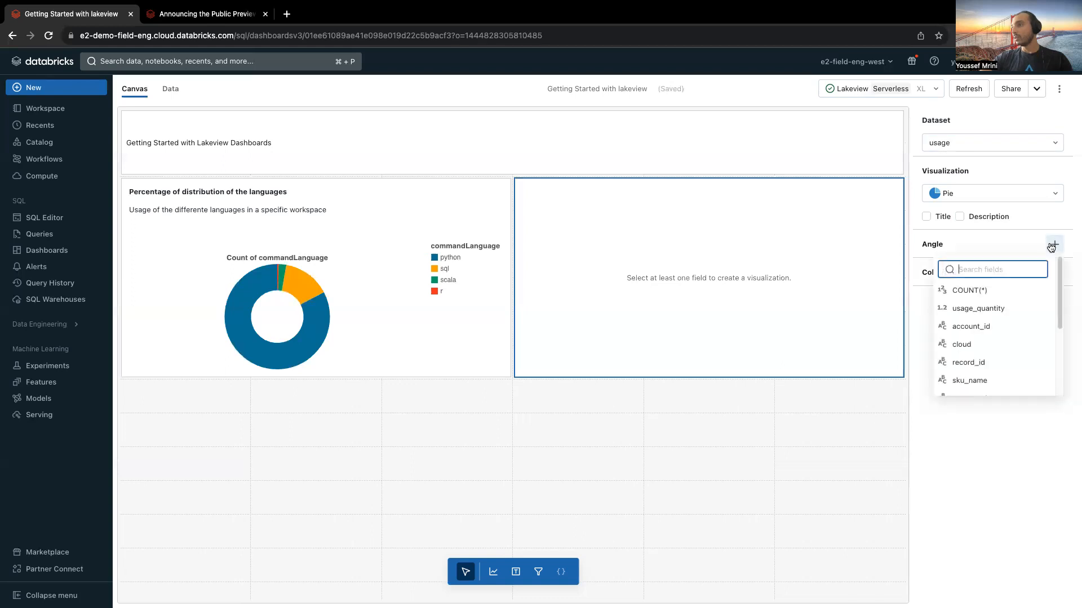
pyautogui.scroll(-1, 993, 349)
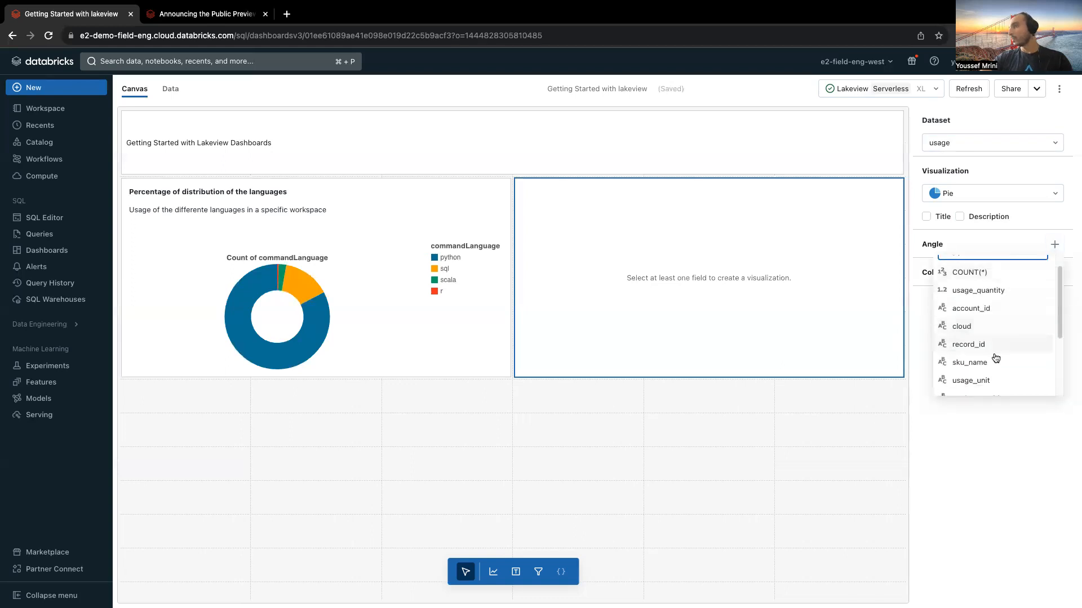
pyautogui.click(968, 313)
pyautogui.click(1054, 275)
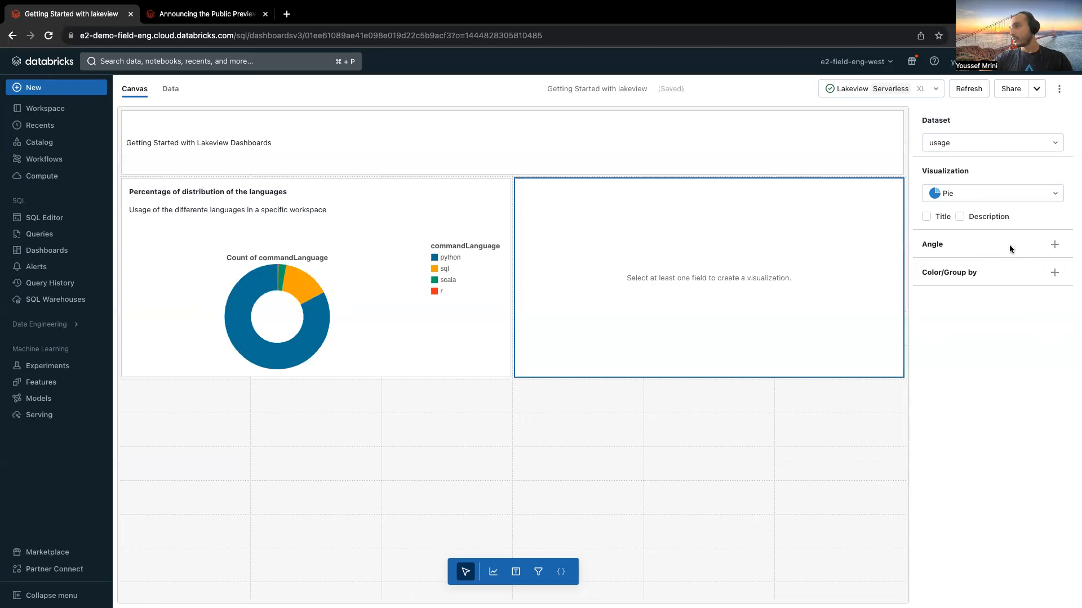
# Step: Set the angle of the second pie chart to the sku_name field
pyautogui.click(1054, 245)
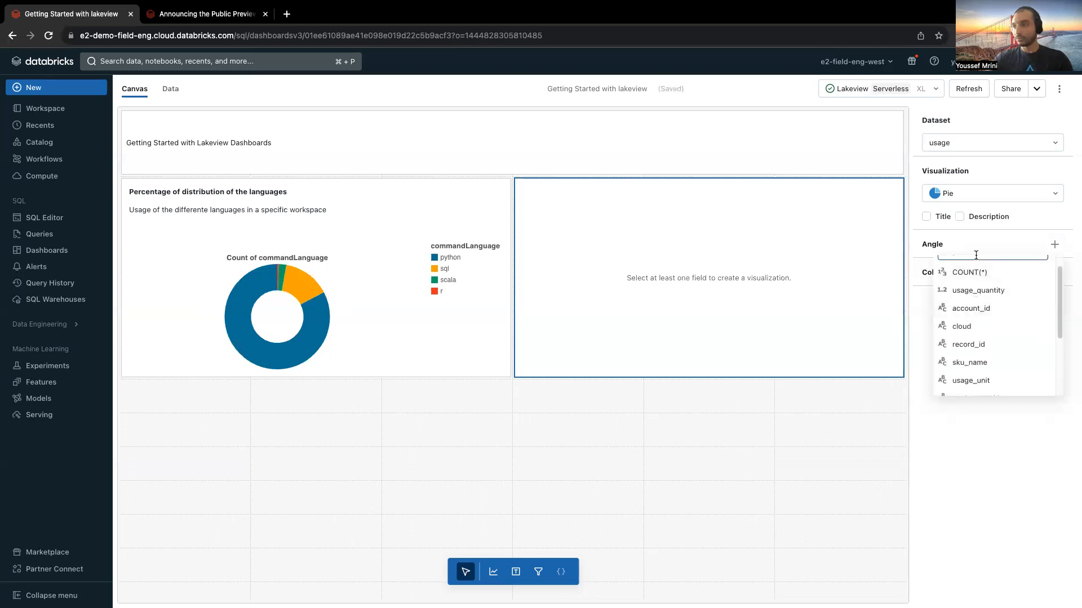
pyautogui.click(975, 363)
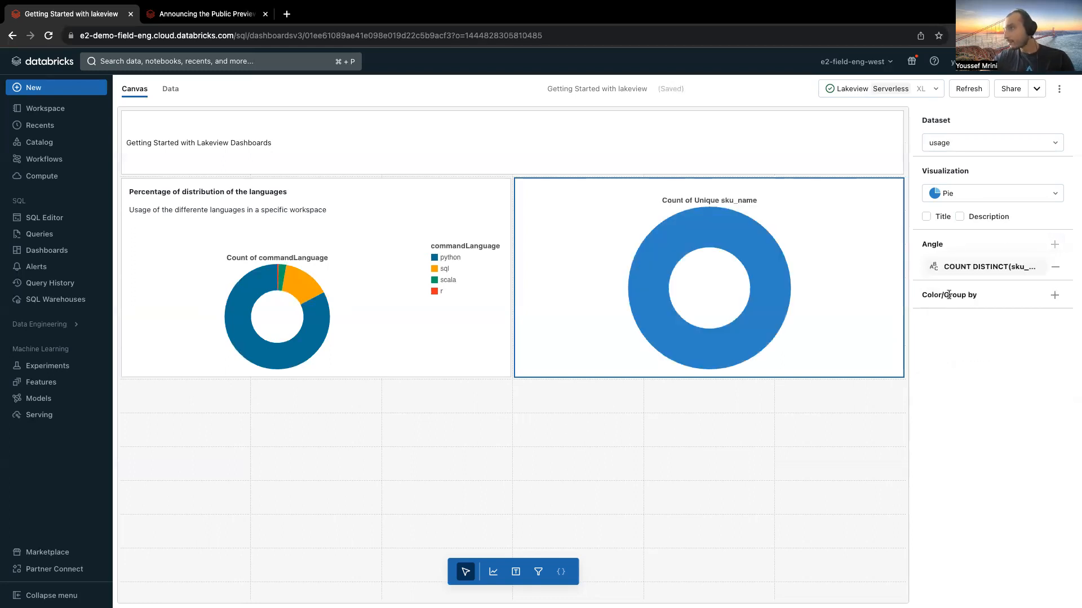
# Step: Change the second pie chart's sku_name angle transform to COUNT and group its colors by sku_name
pyautogui.click(1029, 267)
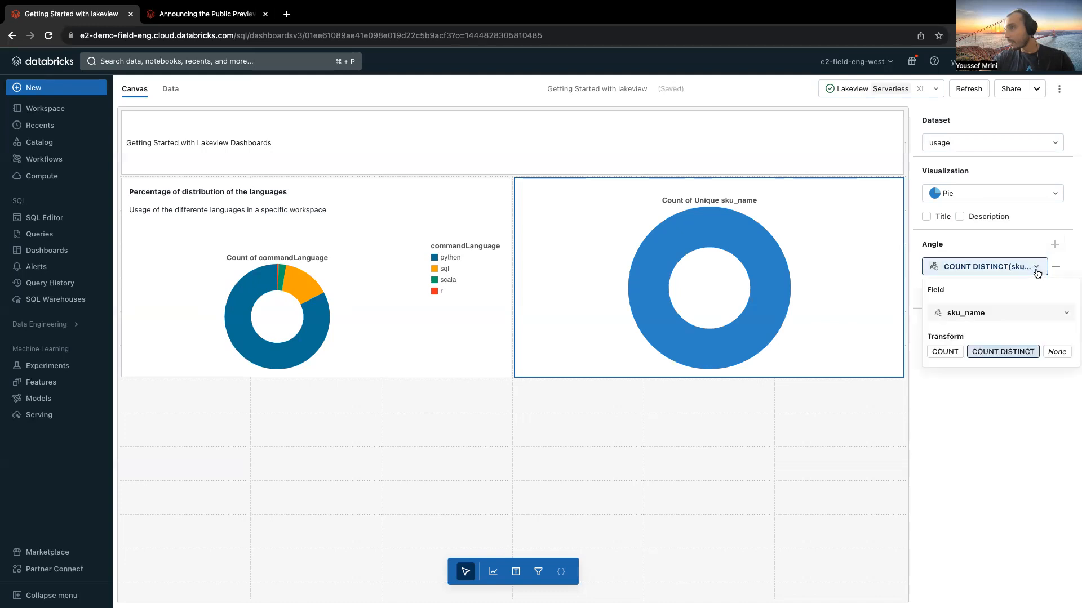
pyautogui.click(944, 352)
pyautogui.click(1027, 385)
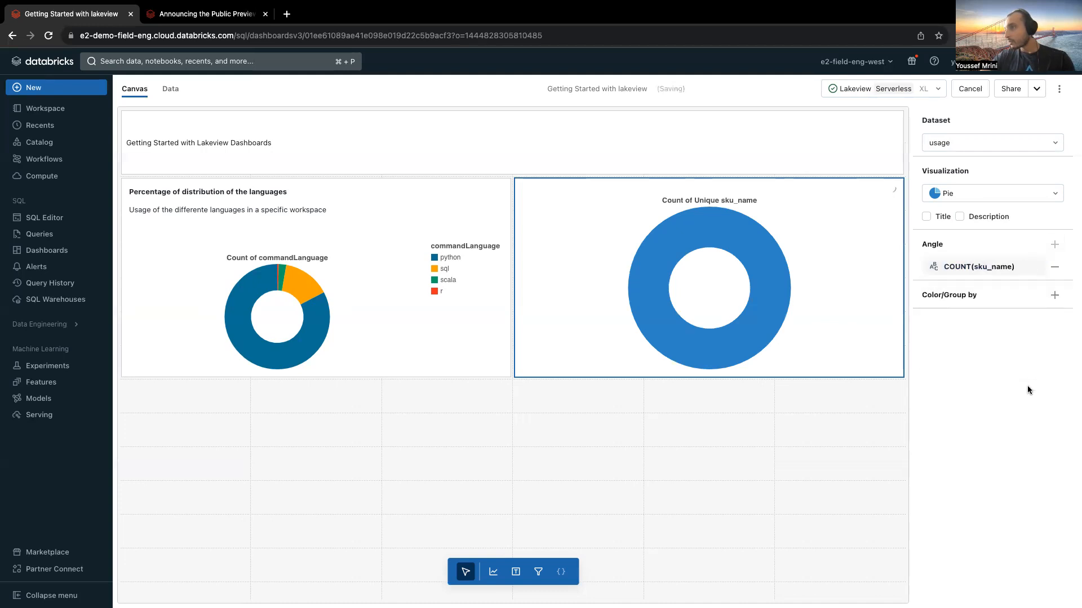
pyautogui.click(1054, 295)
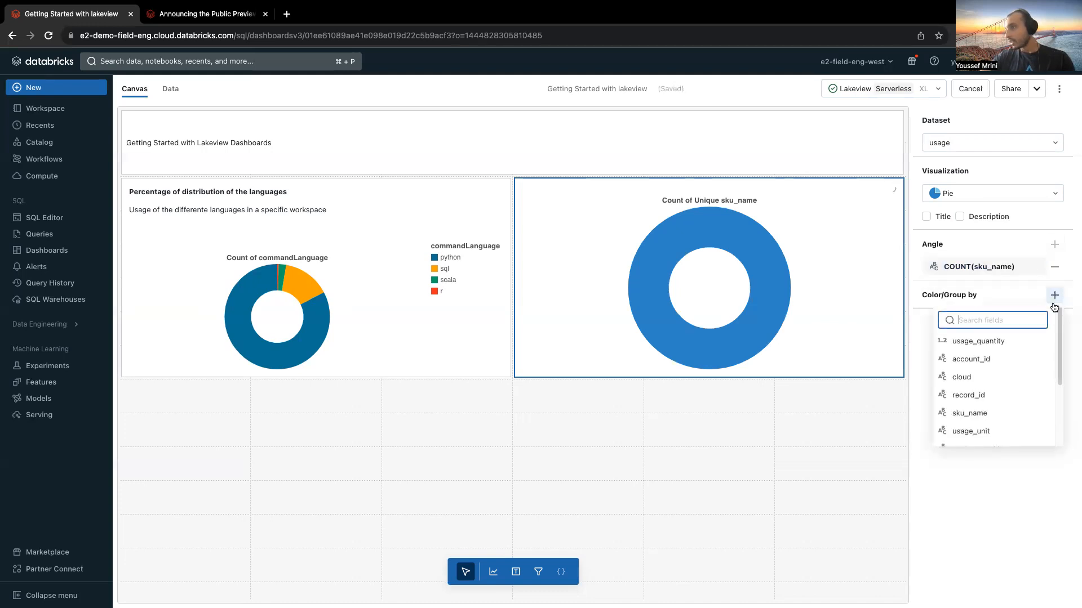
pyautogui.click(986, 413)
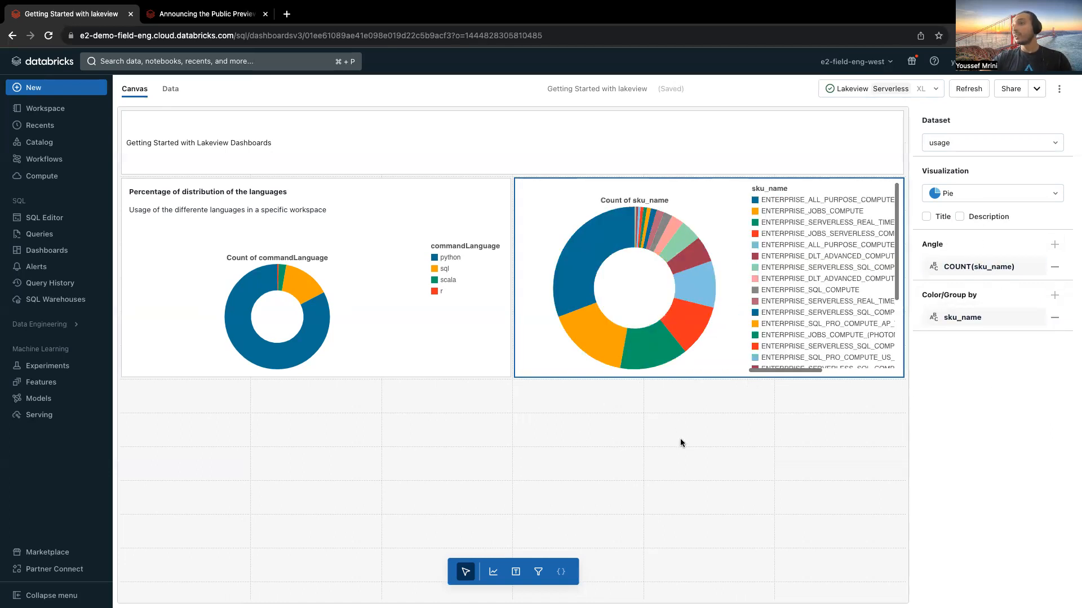
# Step: Place a filter widget below the languages chart, filter on sku_name from the usage dataset, and enable its title
pyautogui.click(538, 572)
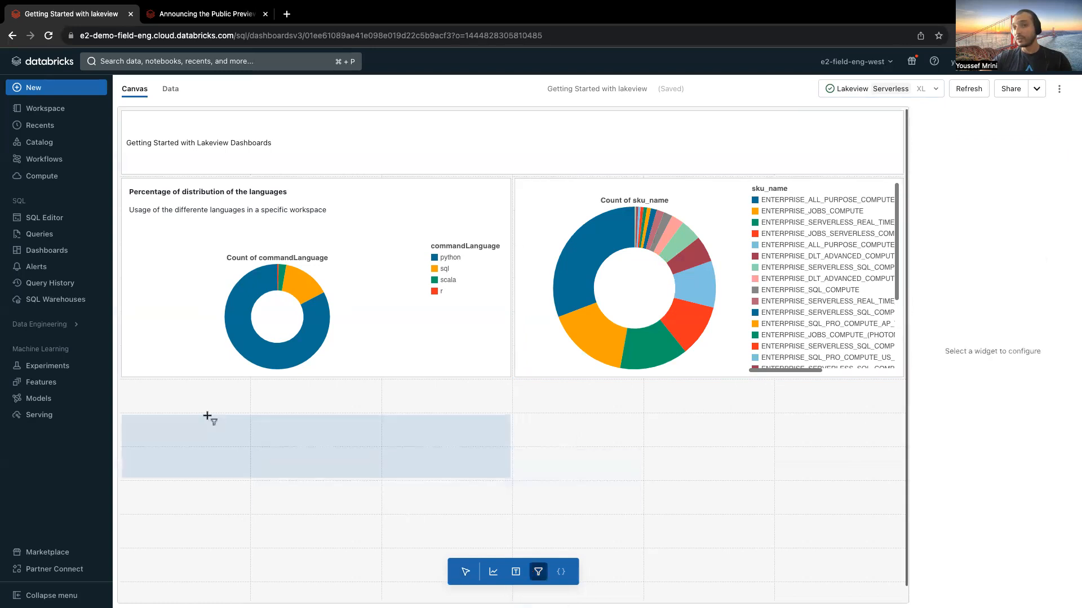
pyautogui.click(175, 394)
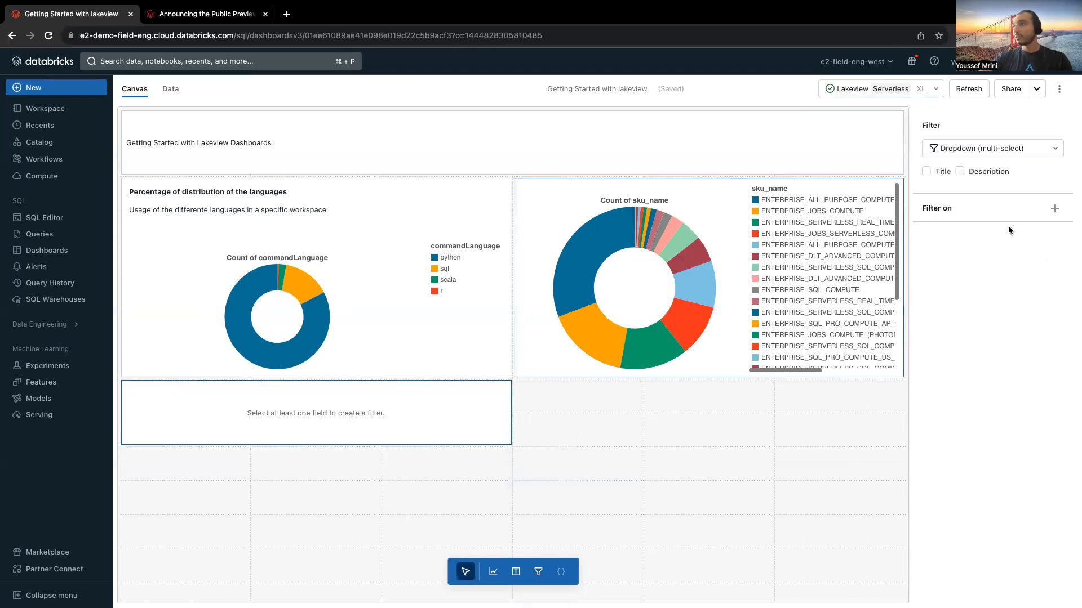
pyautogui.click(1054, 208)
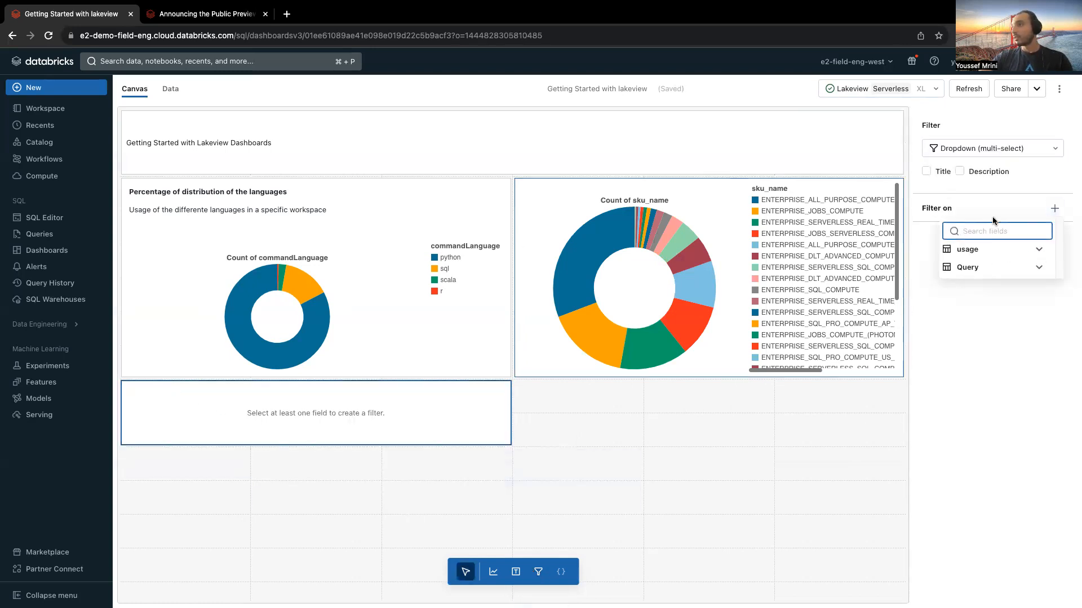
pyautogui.click(1038, 249)
pyautogui.scroll(-1, 1015, 305)
pyautogui.click(1013, 322)
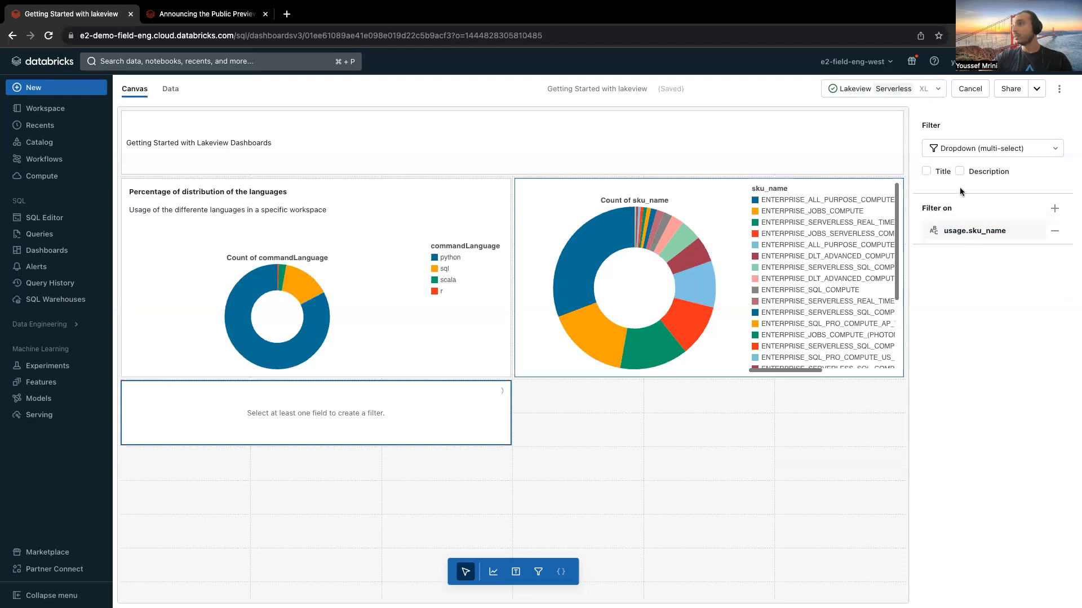
pyautogui.click(927, 172)
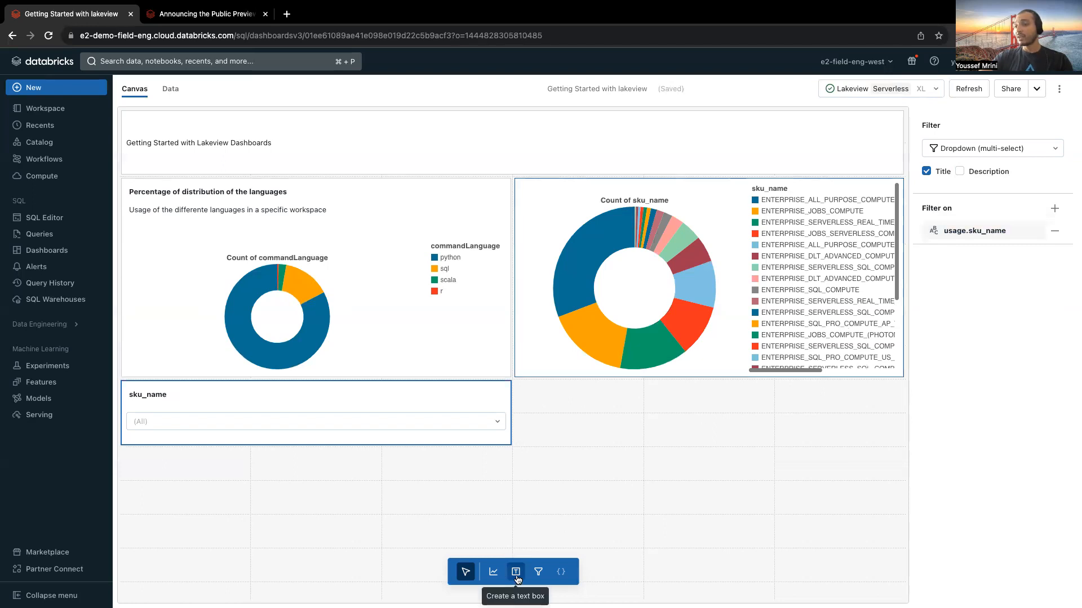
# Step: Place a Counter visualization on the usage dataset below the sku_name pie chart, with usage_quantity as its value
pyautogui.click(490, 578)
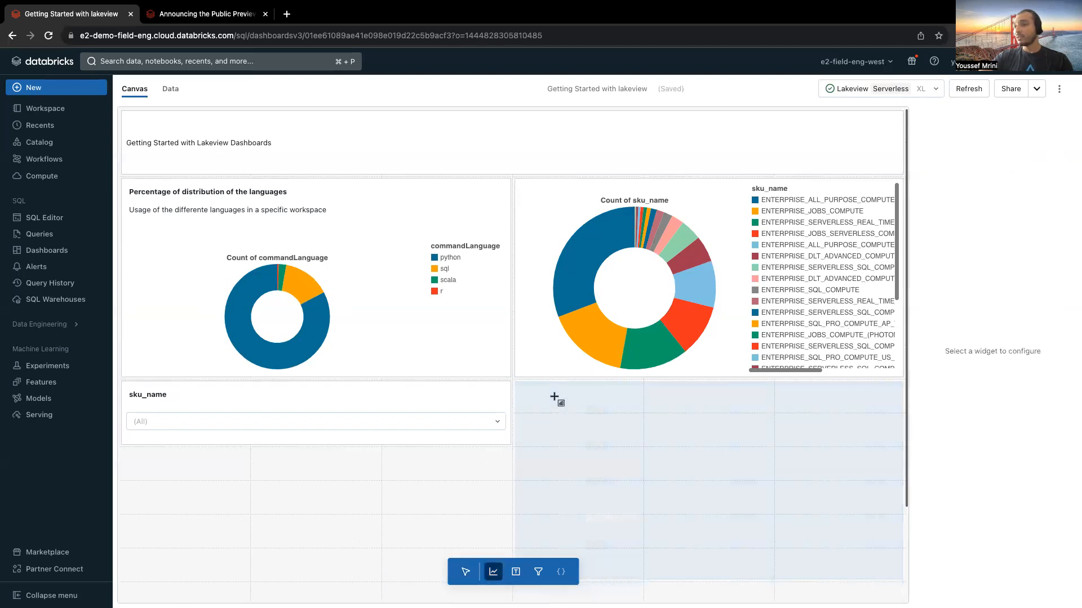
pyautogui.click(556, 398)
pyautogui.click(975, 143)
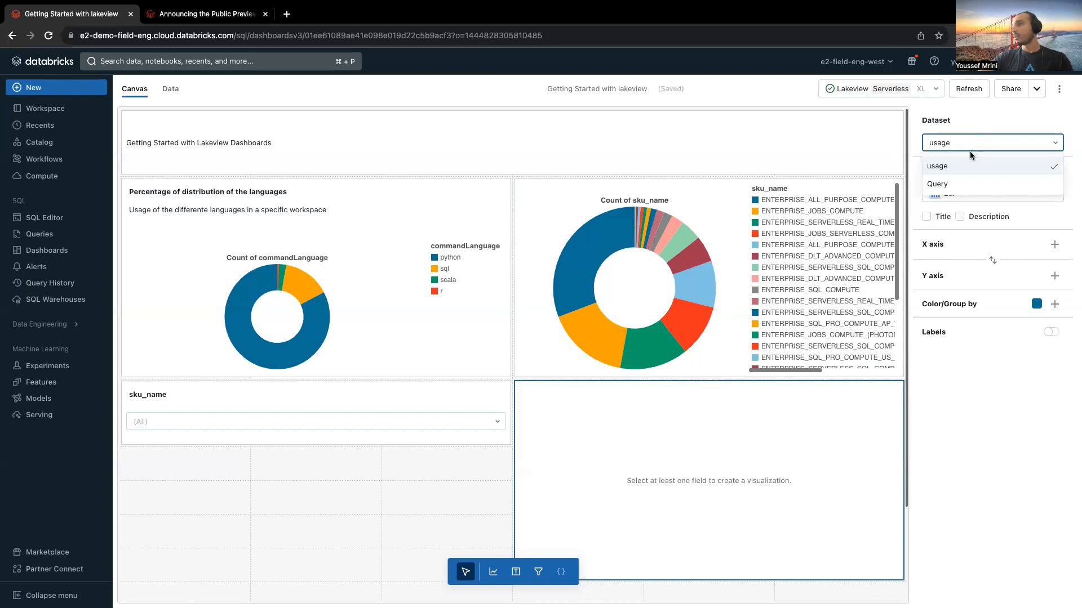
pyautogui.click(988, 368)
pyautogui.click(958, 194)
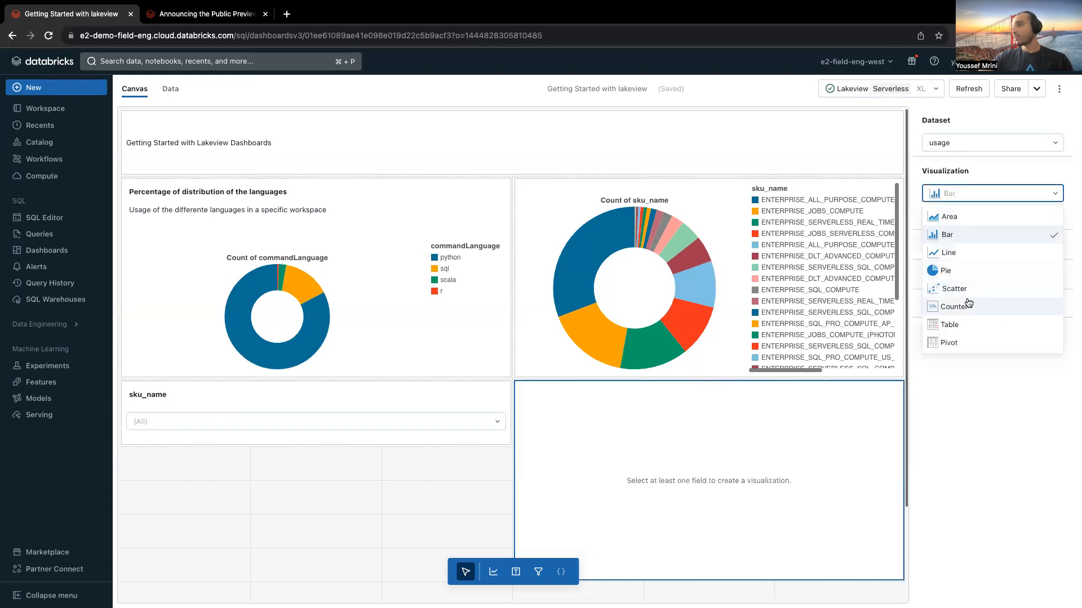
pyautogui.click(962, 300)
pyautogui.click(1056, 248)
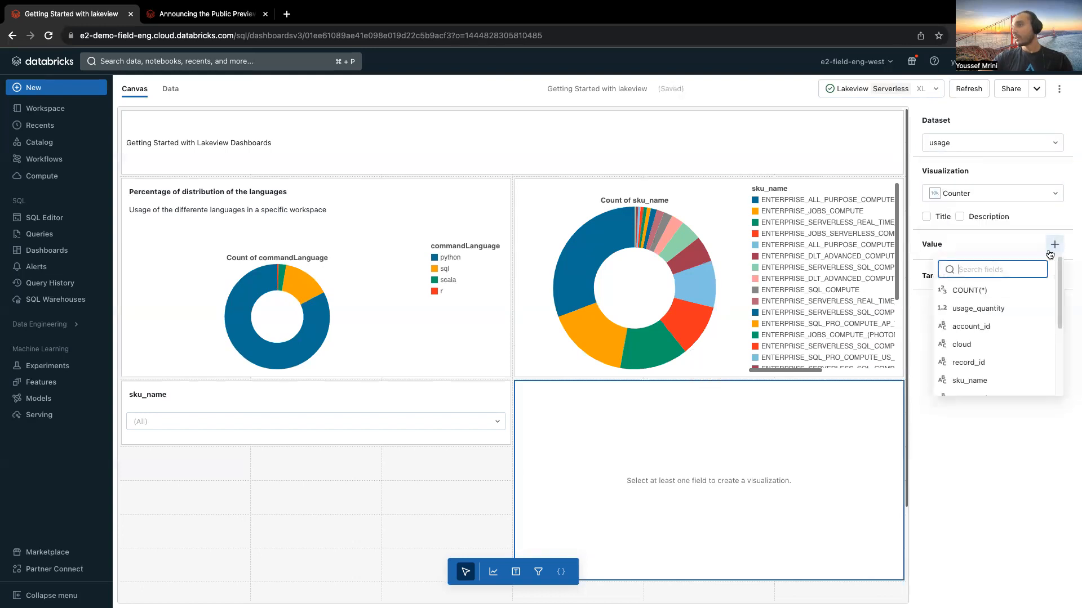
pyautogui.click(991, 309)
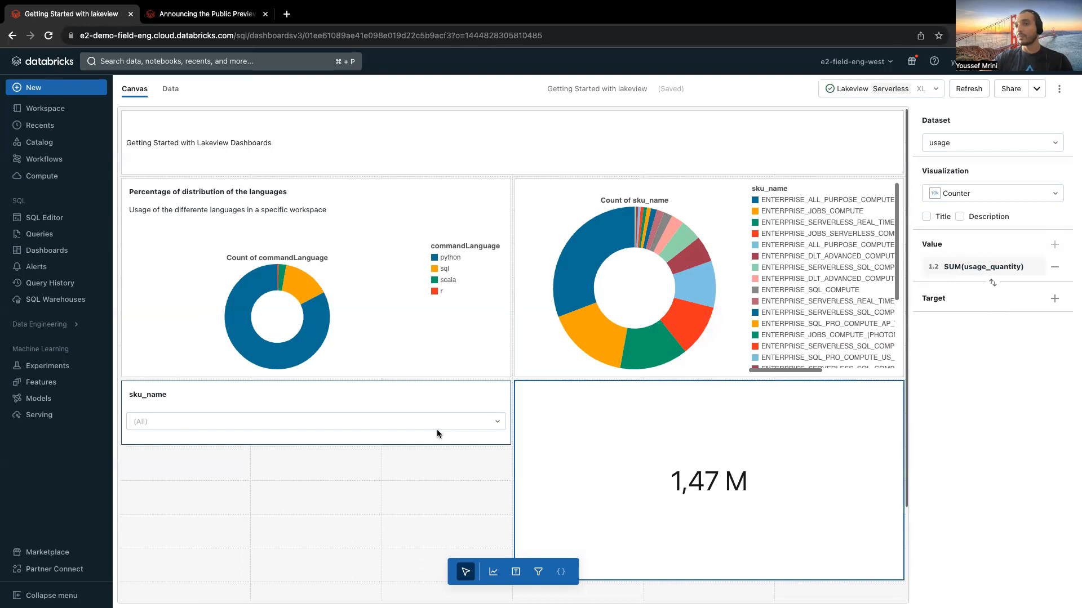
# Step: Filter the dashboard's sku_name to ENTERPRISE_ALL_PURPOSE_COMPUTE_(PHOTON)
pyautogui.click(402, 420)
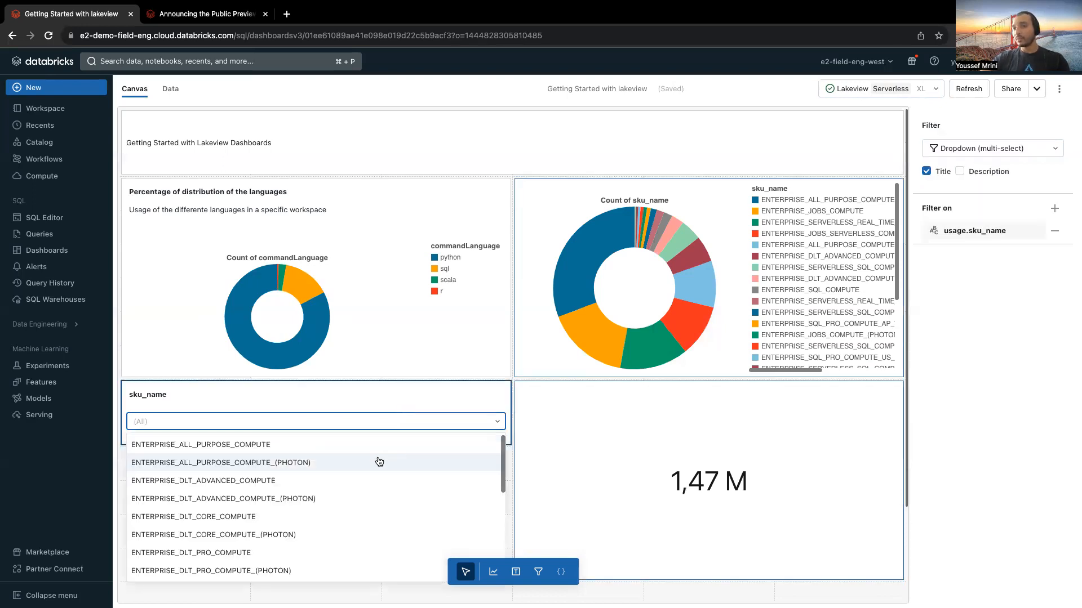
pyautogui.click(380, 462)
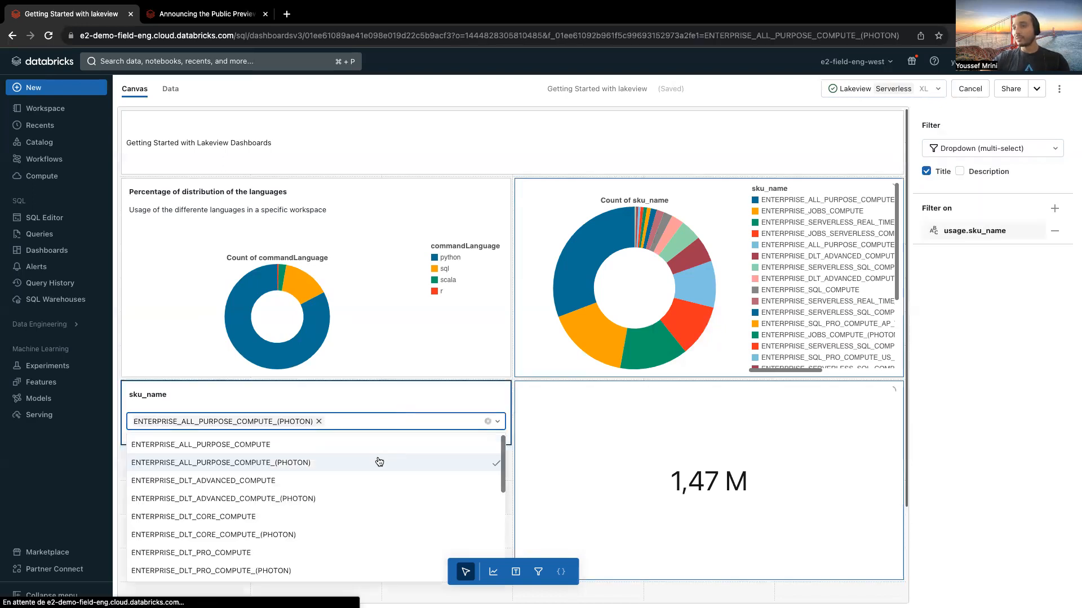
pyautogui.click(348, 400)
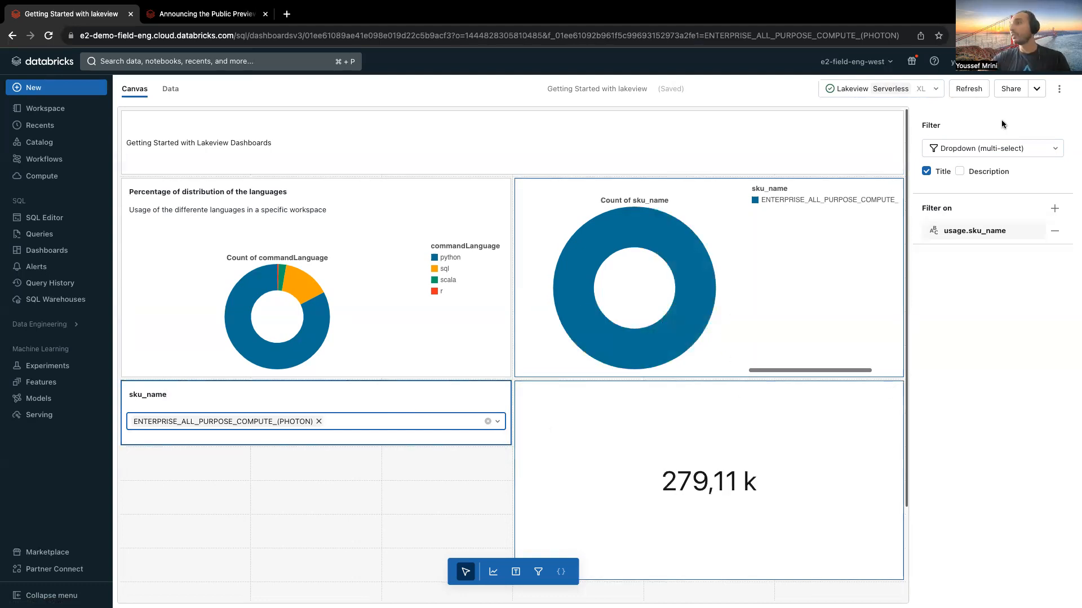
# Step: Review the dashboard's sharing permissions and copy its link
pyautogui.click(1010, 90)
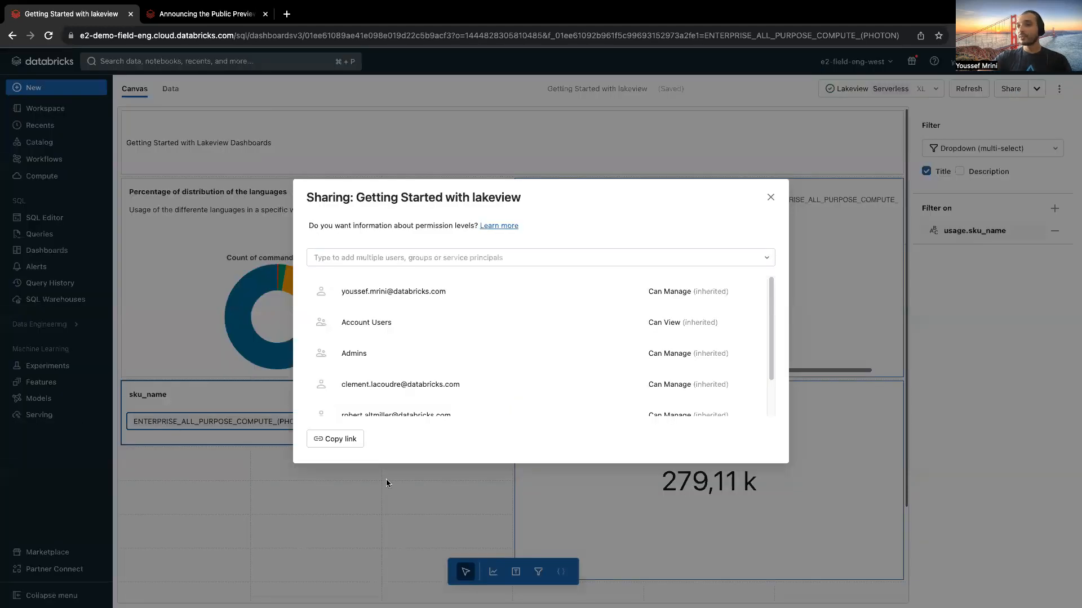
pyautogui.scroll(-2, 461, 366)
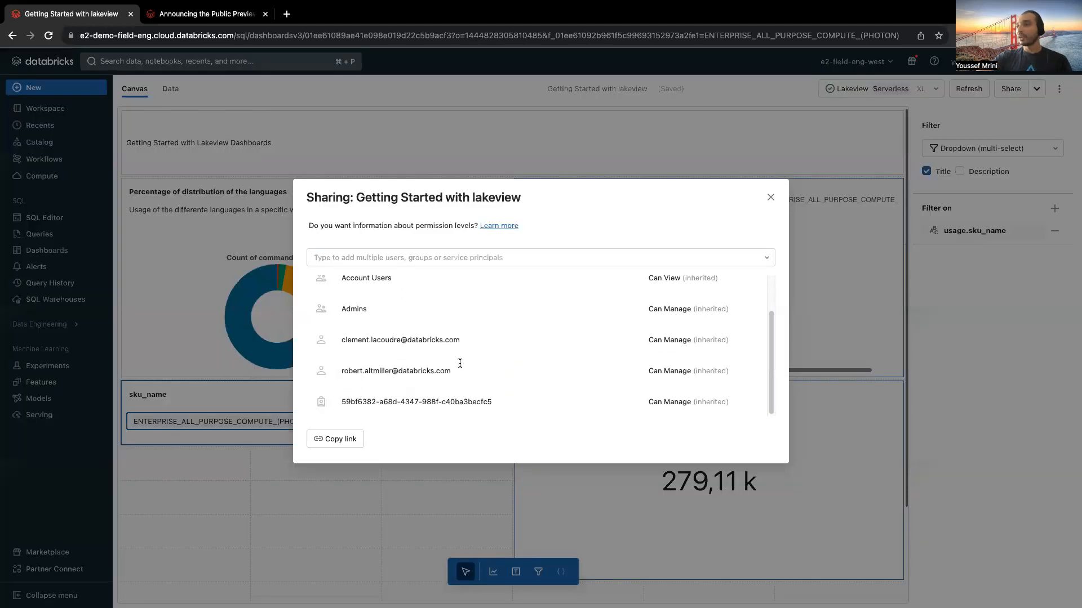
pyautogui.click(354, 446)
pyautogui.click(770, 197)
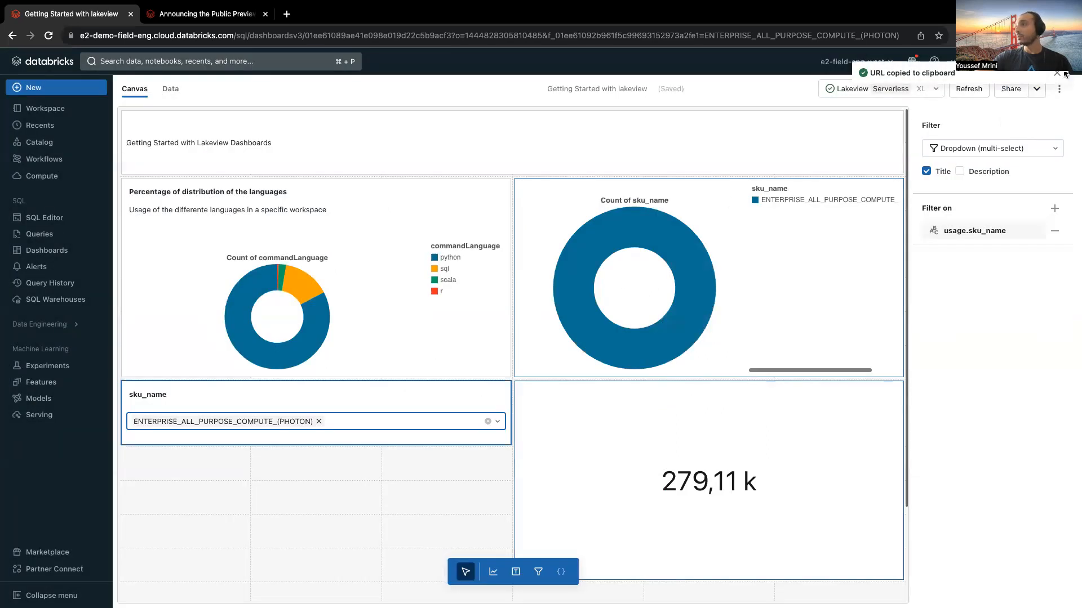
pyautogui.click(1057, 73)
# Step: Publish the dashboard with the default embedded credentials and open the published version
pyautogui.click(1037, 89)
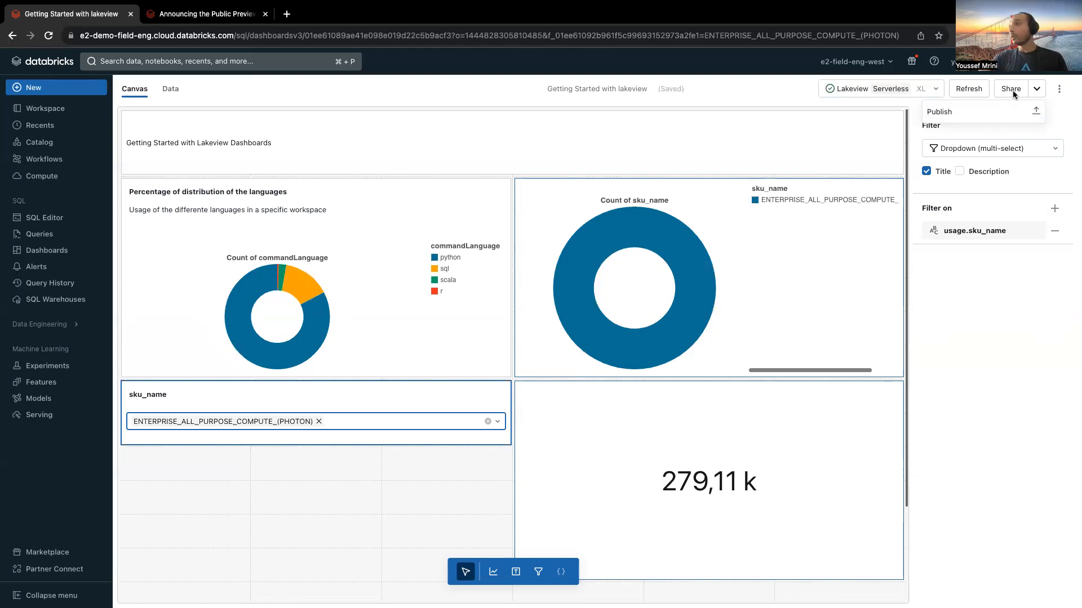
pyautogui.click(1007, 110)
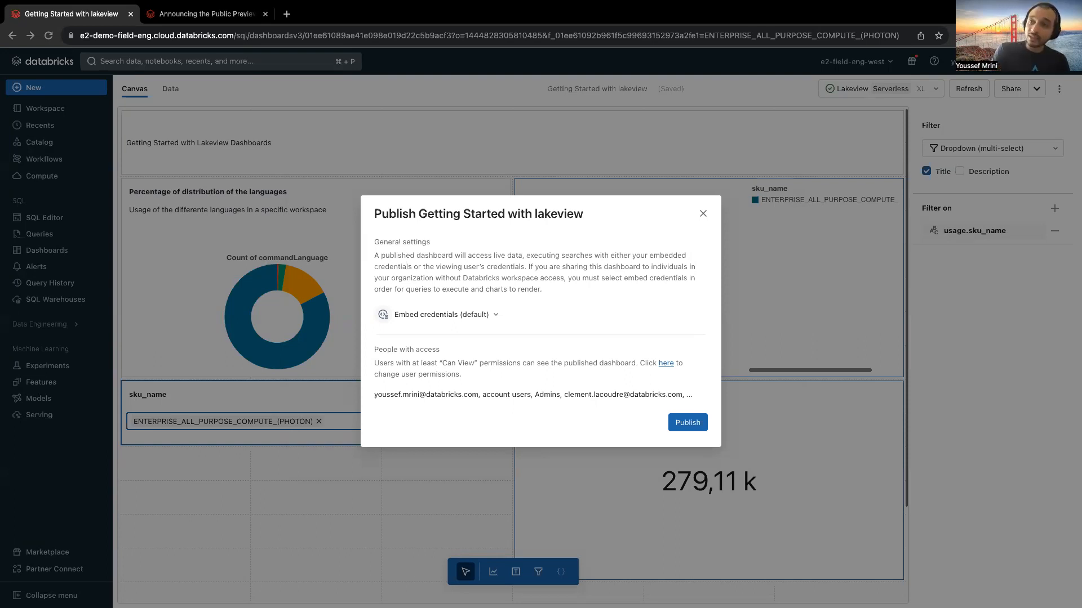
pyautogui.click(495, 315)
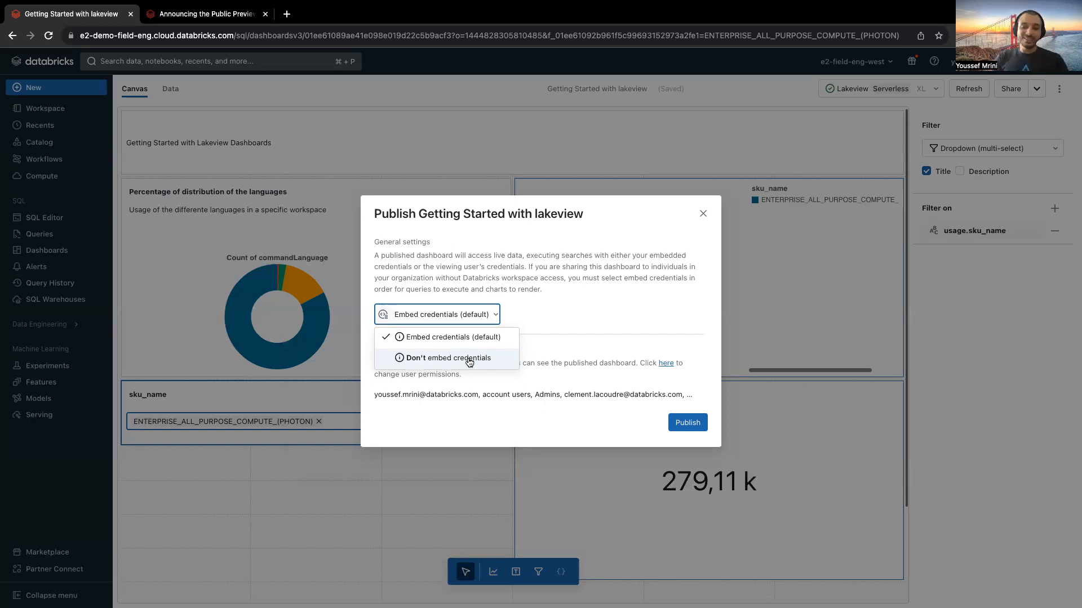
pyautogui.click(499, 313)
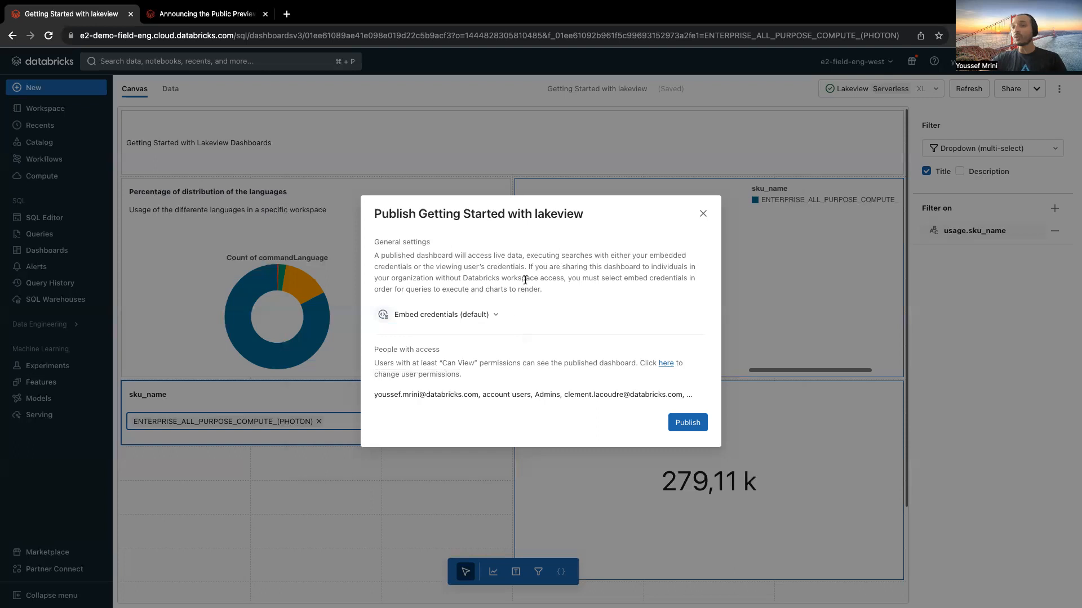
pyautogui.click(493, 314)
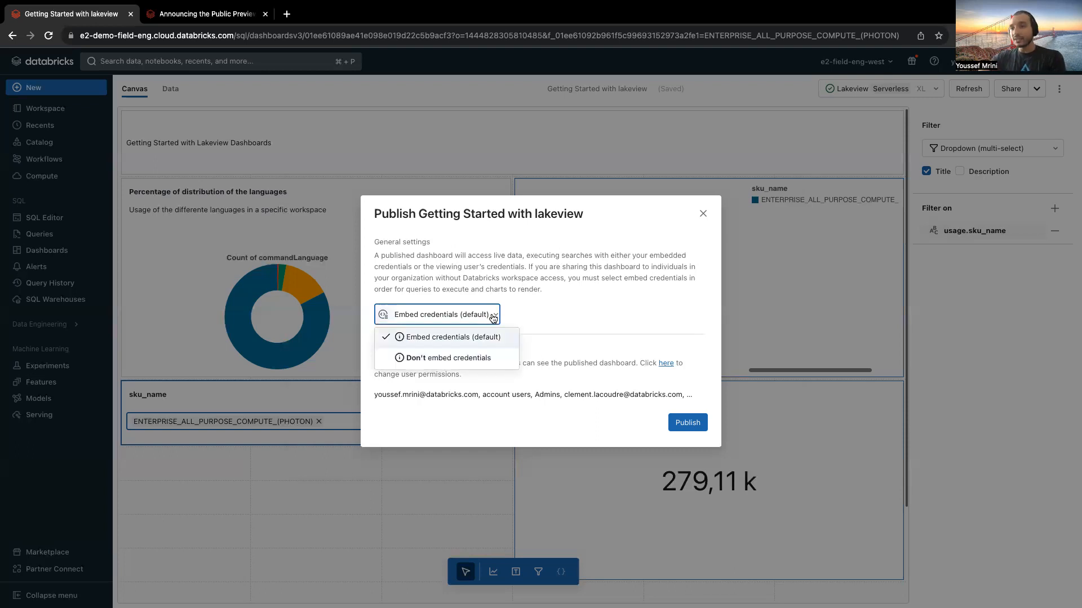
pyautogui.click(684, 354)
pyautogui.click(693, 427)
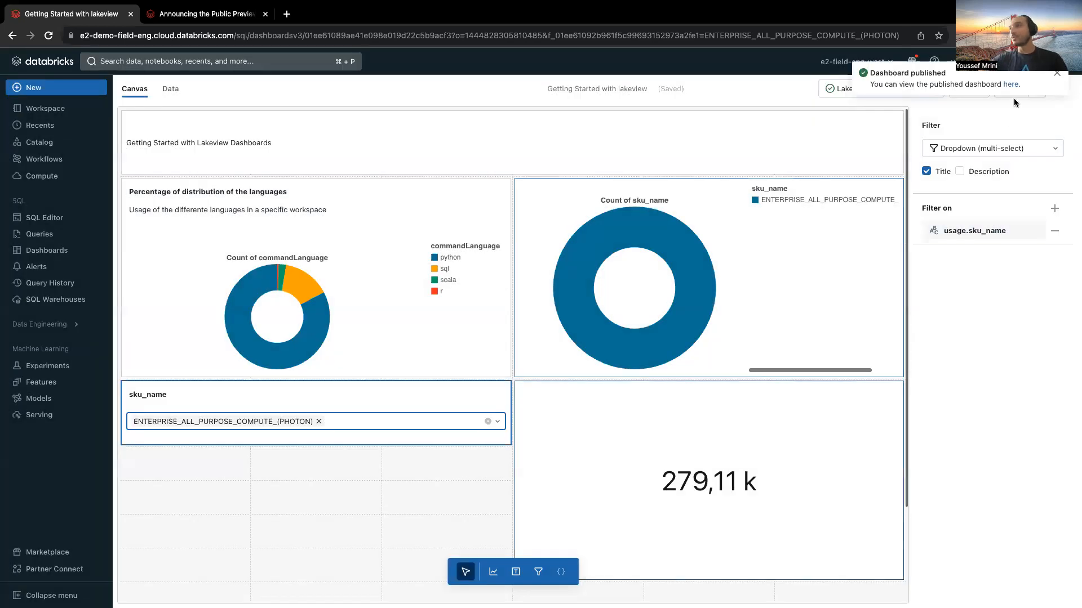
pyautogui.click(1014, 86)
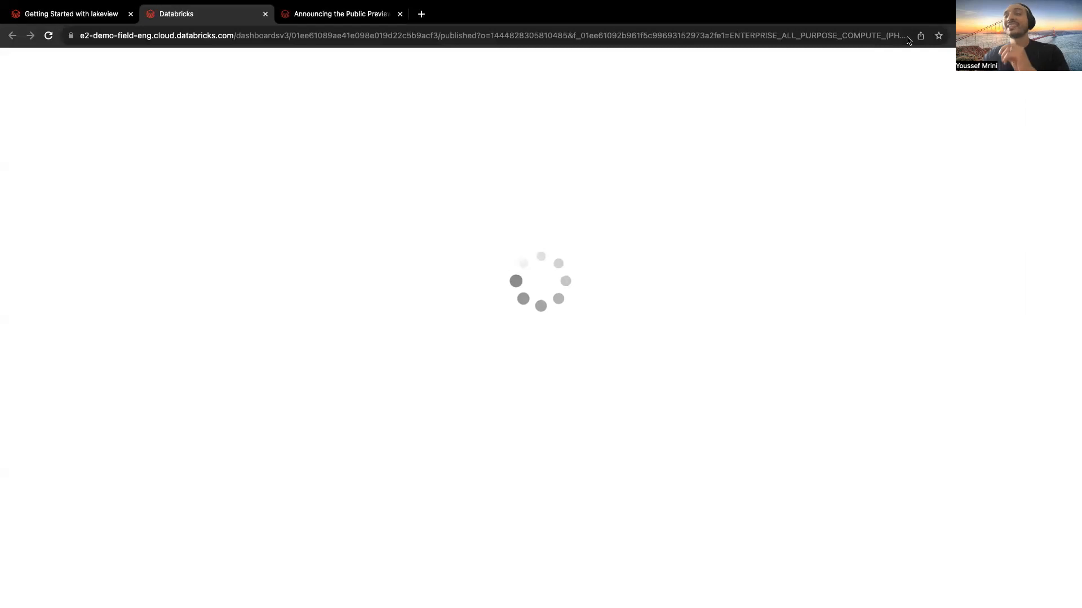
# Step: View the Lakeview announcement blog post, return to the published dashboard and clear its sku_name filter selection
pyautogui.click(342, 13)
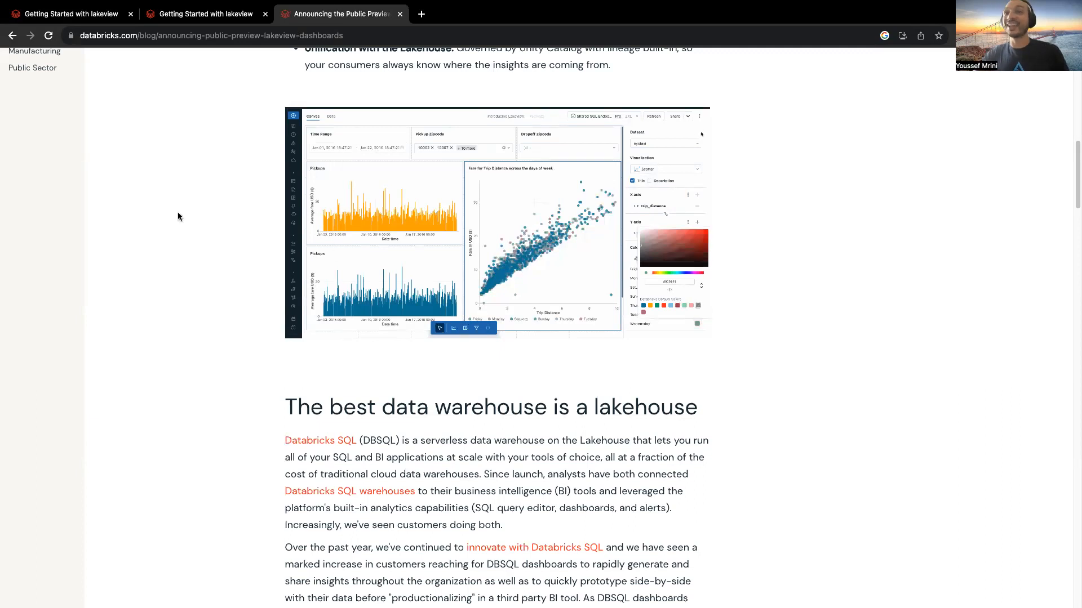
pyautogui.click(217, 14)
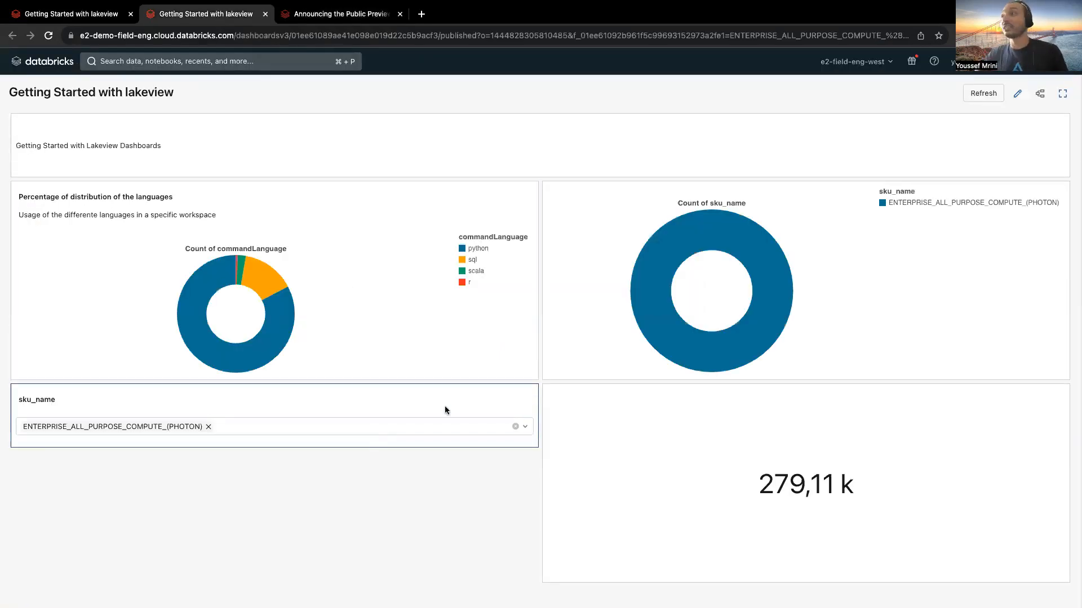
pyautogui.click(207, 427)
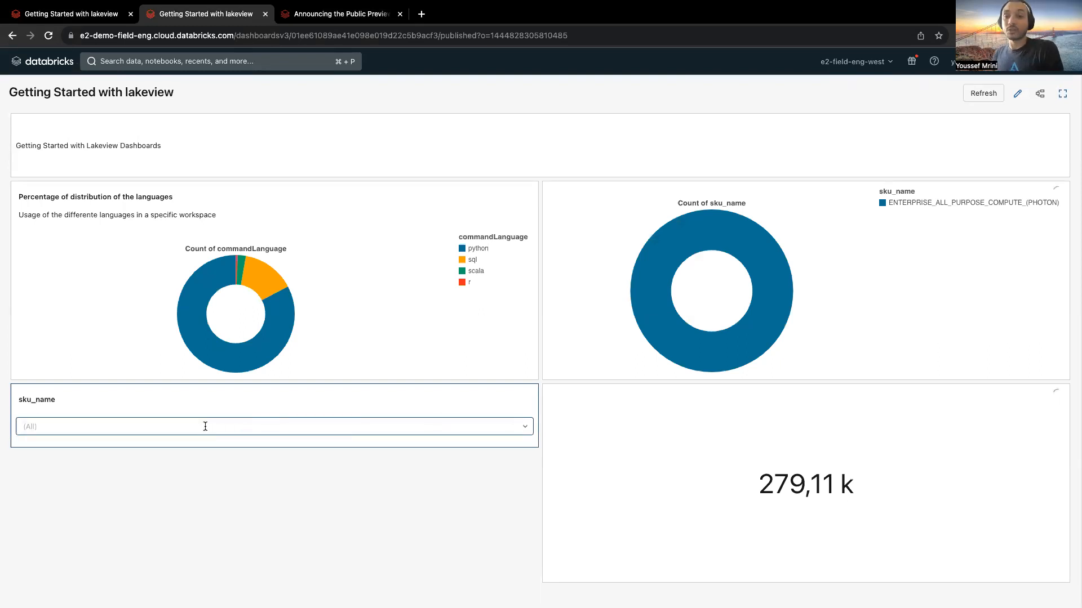